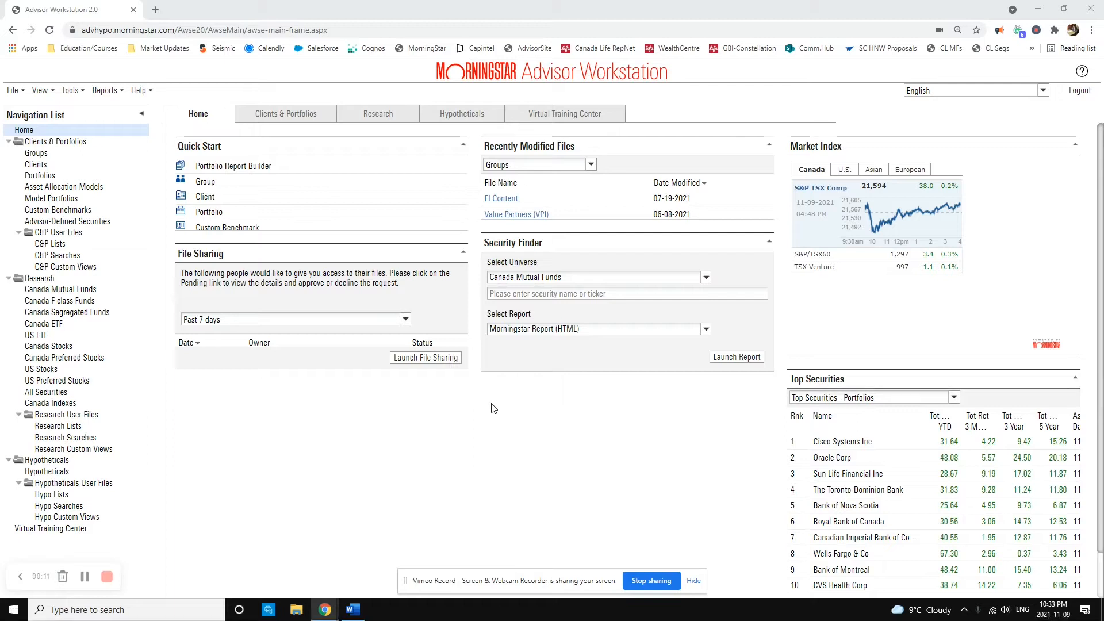
Step: Open the fund research area and search Canada Mutual Funds for "BMO Canadian equity"
left_click(693, 580)
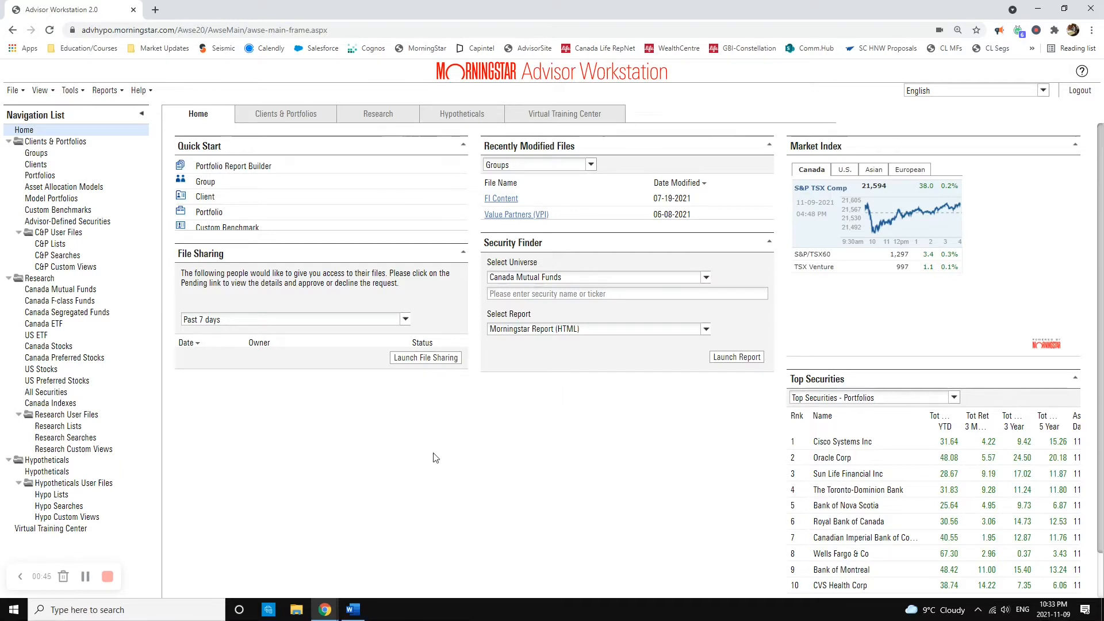
left_click(378, 115)
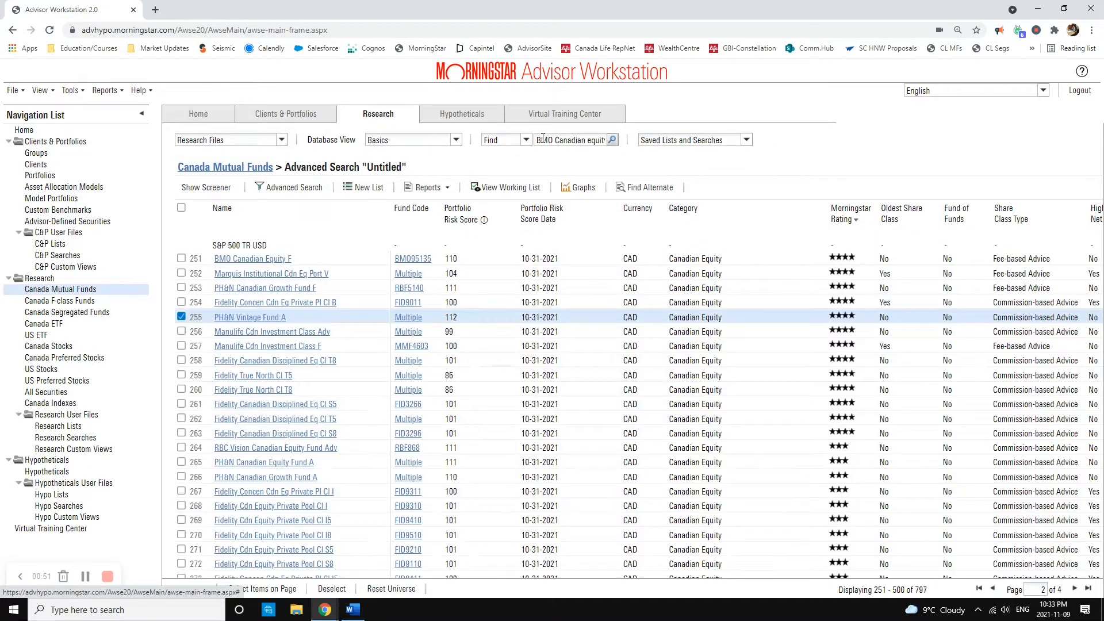
left_click(612, 141)
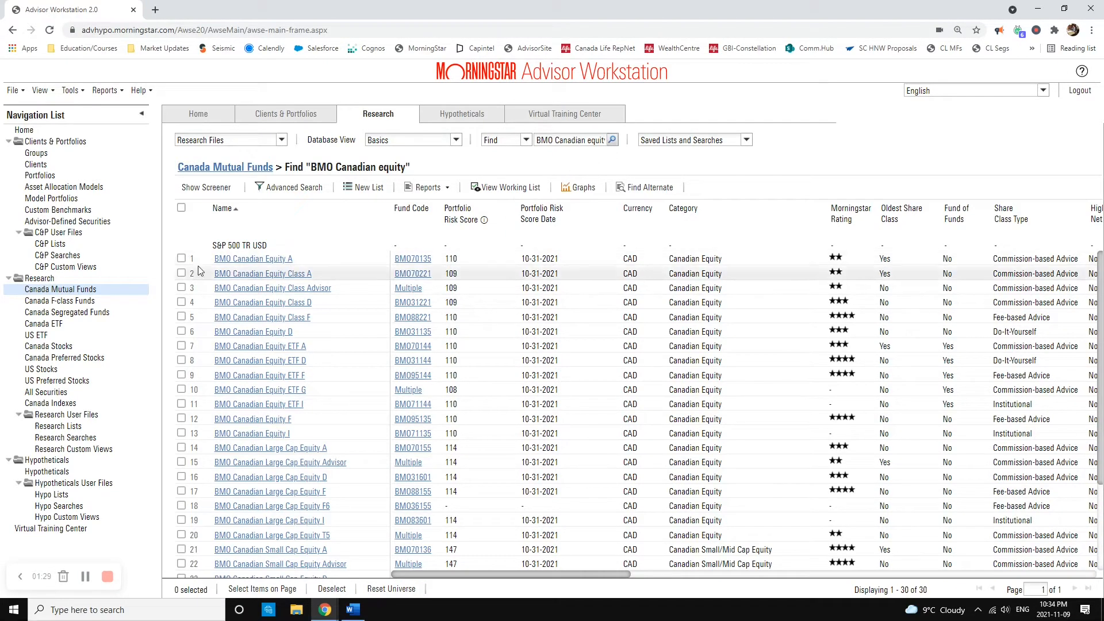
Step: Select the BMO Canadian Equity A fund and find alternate funds for it
left_click(182, 259)
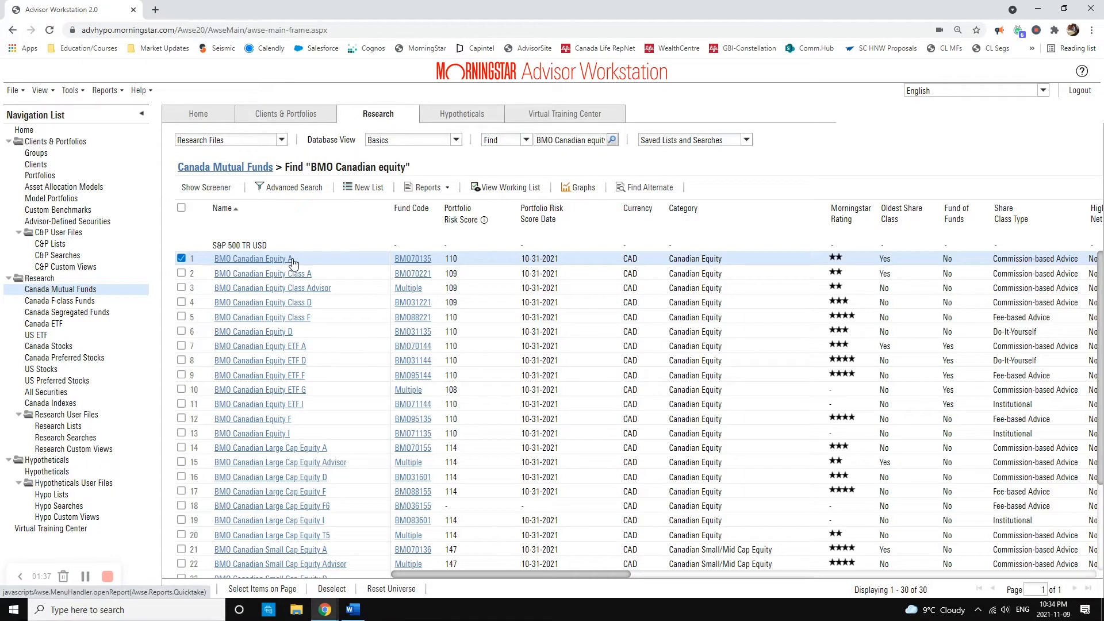
mouse_move(486, 214)
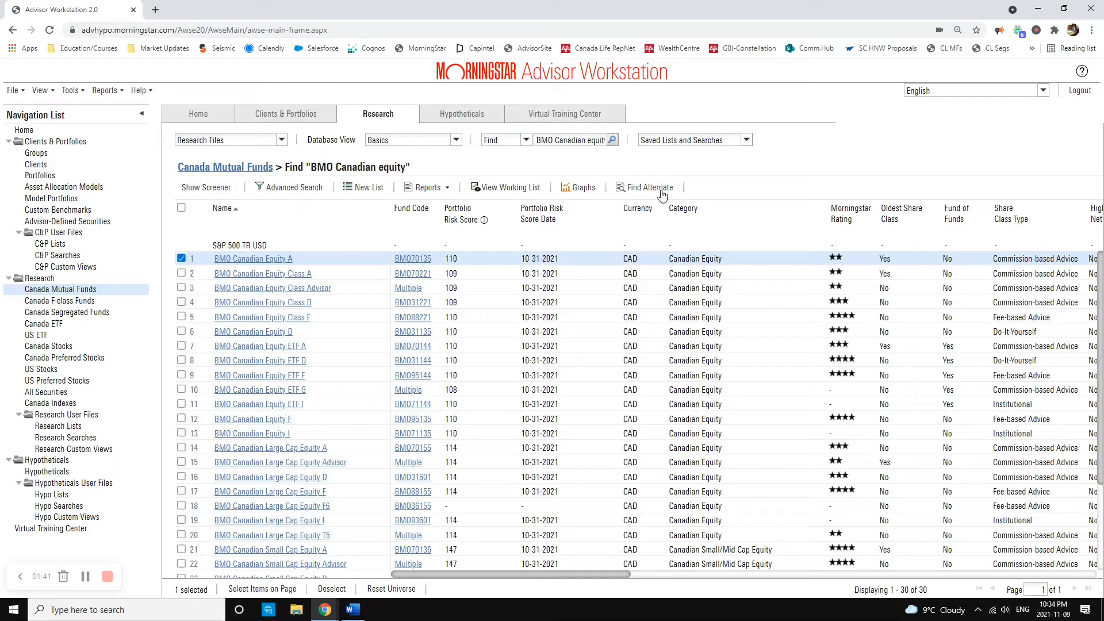
left_click(661, 192)
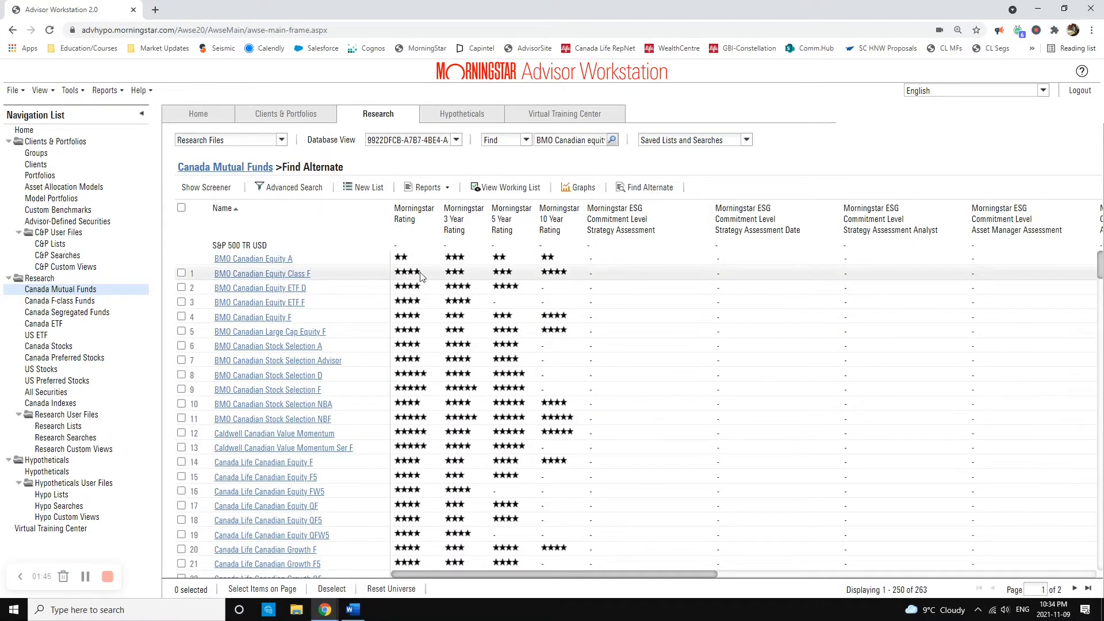
Step: Change the database view of the alternate funds to Basics, followed by Snapshot
left_click(456, 139)
left_click(406, 169)
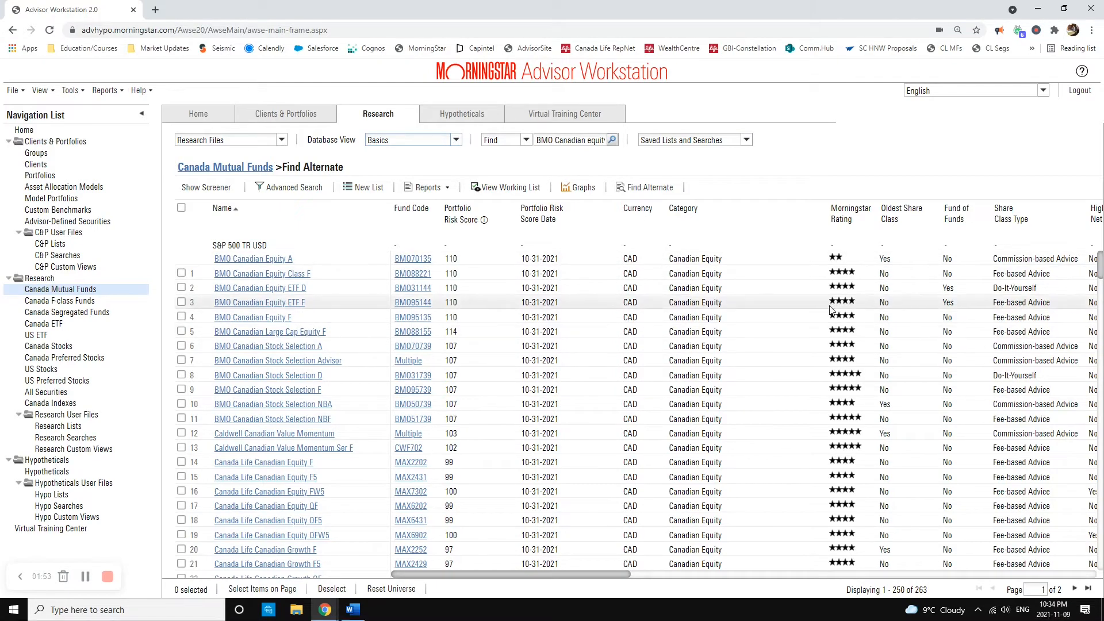
left_click(455, 140)
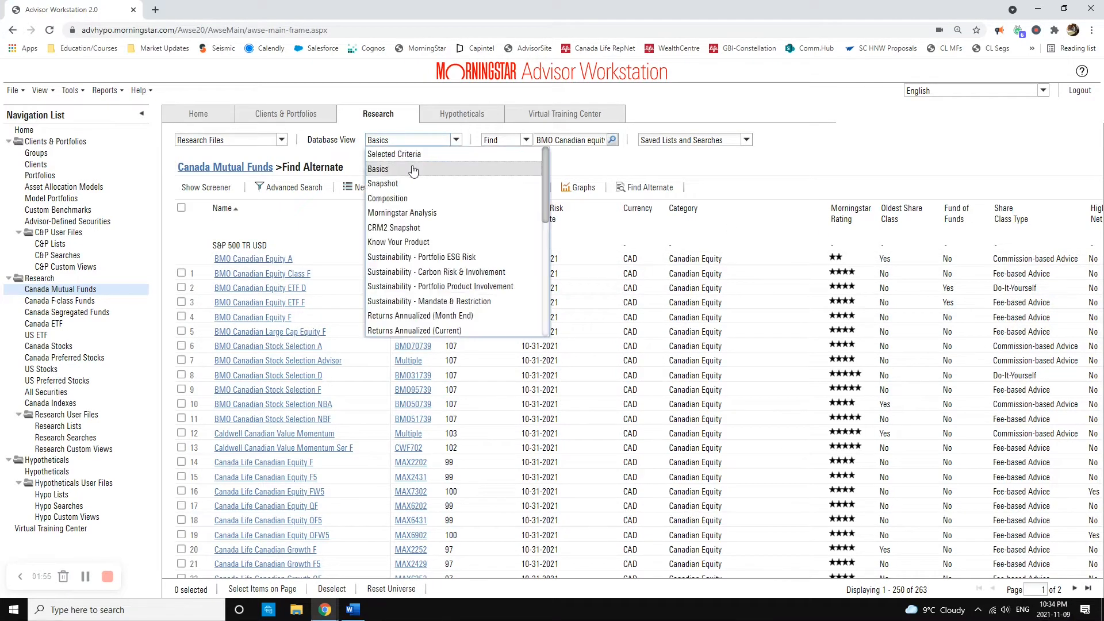
left_click(402, 183)
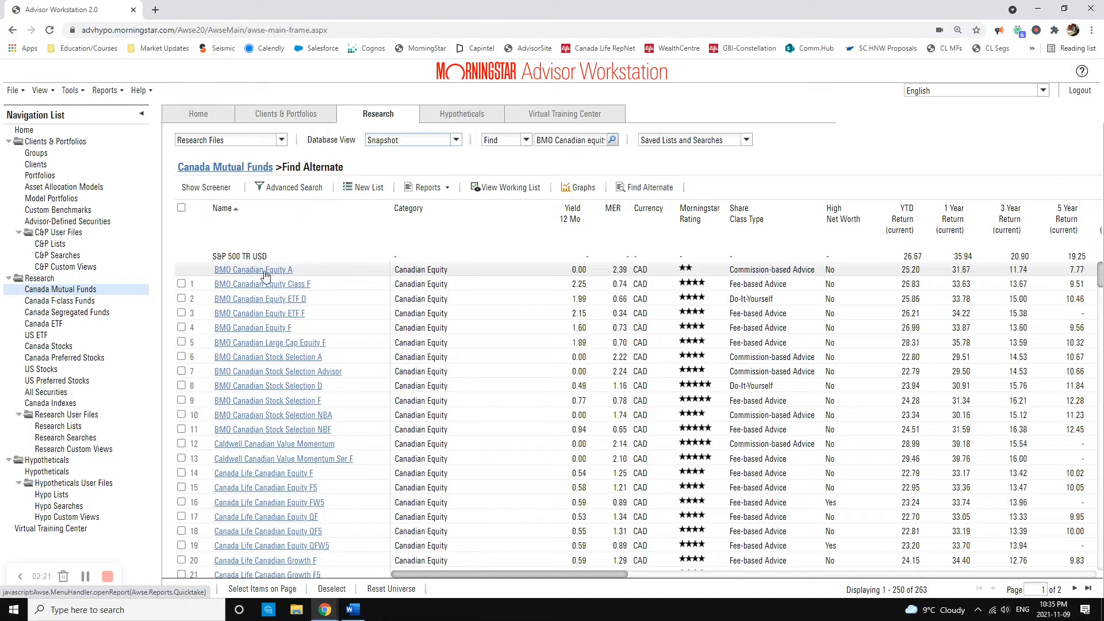
Step: Look through the alternate funds, comparing their MER, Morningstar Rating and returns with BMO Canadian Equity A
scroll(257, 279, "down", 1)
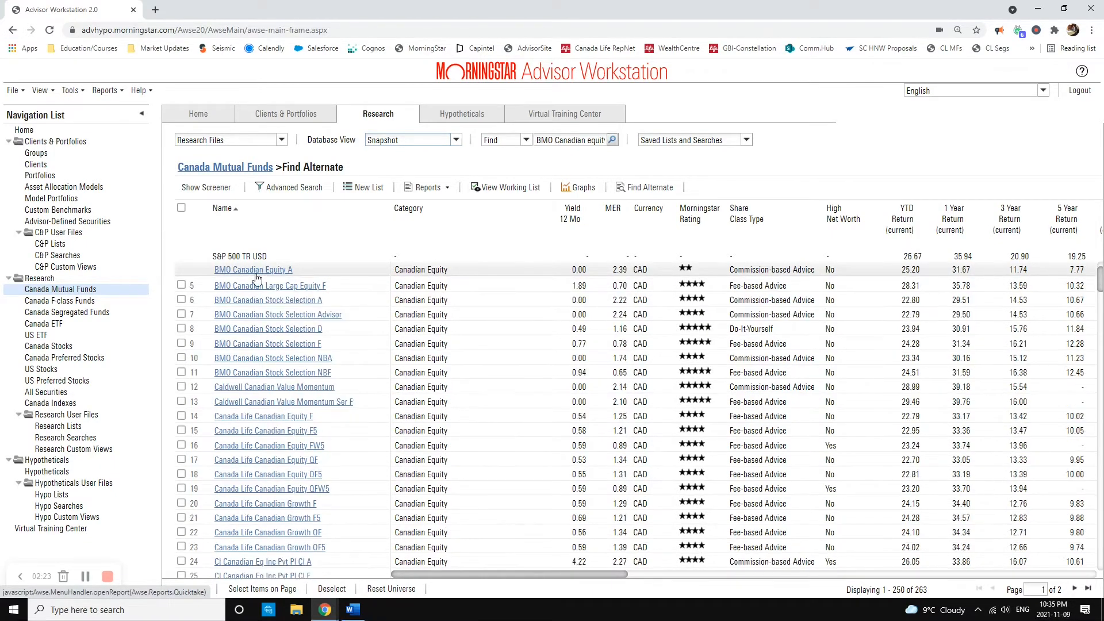
scroll(260, 322, "down", 2)
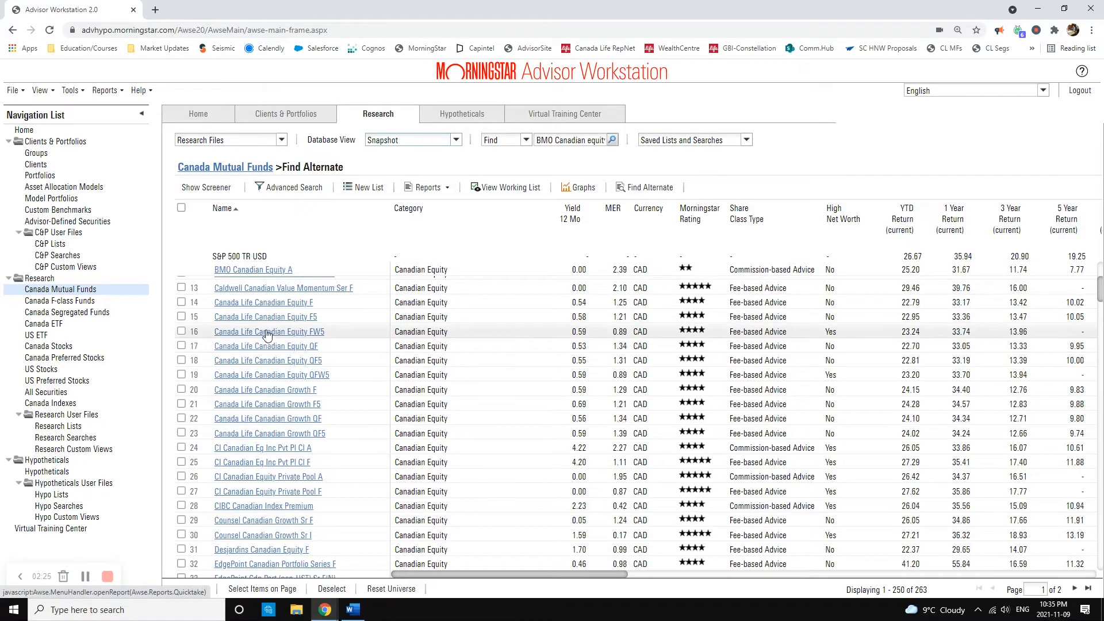
scroll(266, 335, "down", 4)
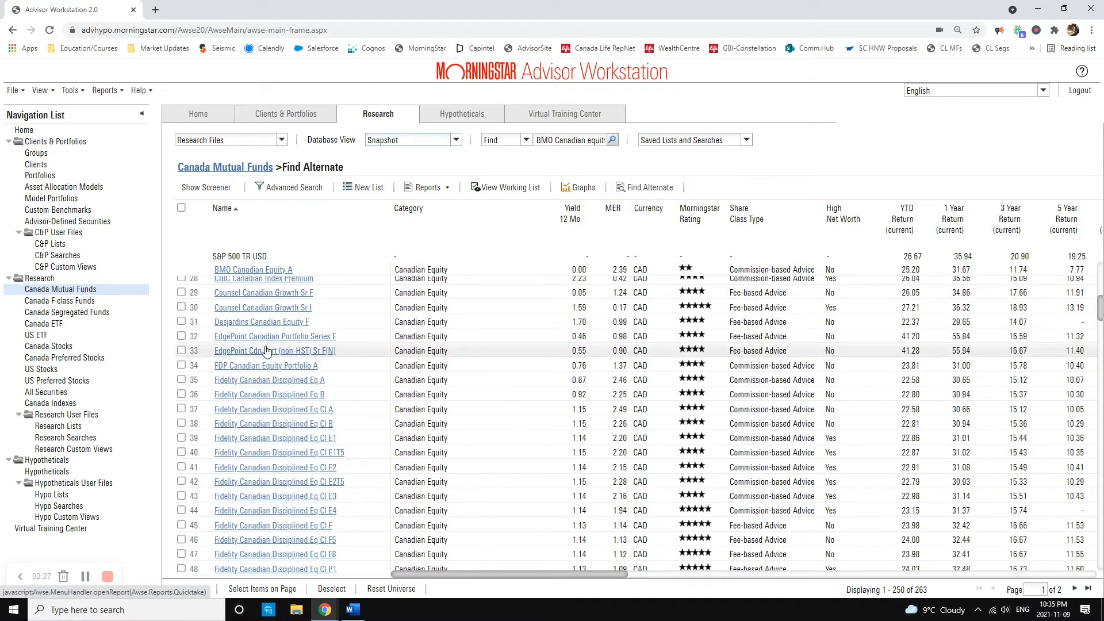
scroll(266, 349, "down", 2)
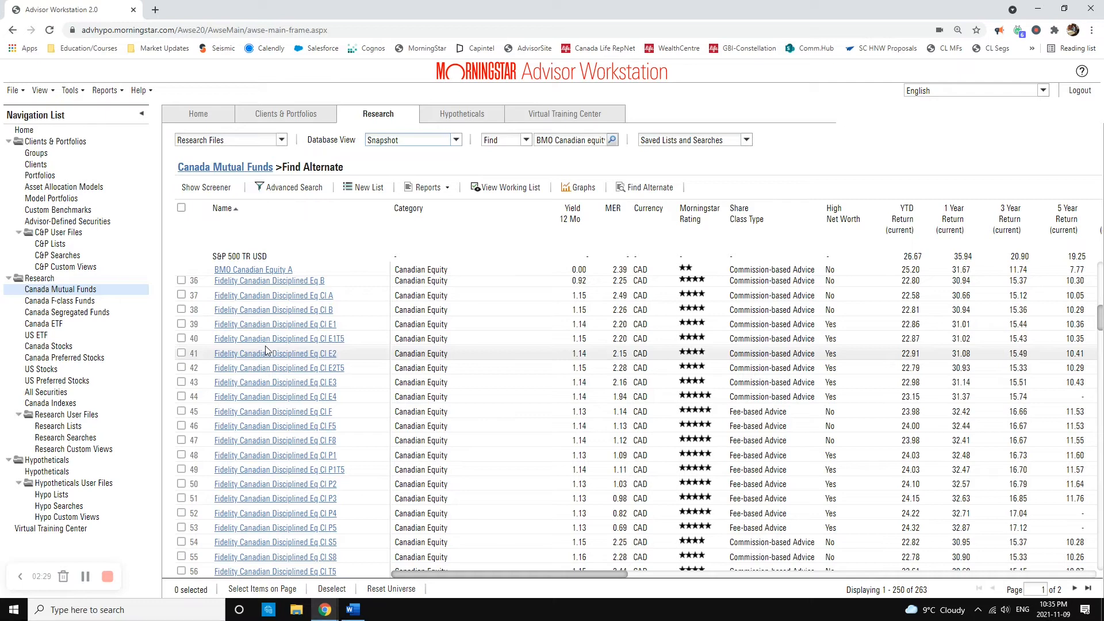
scroll(271, 373, "down", 3)
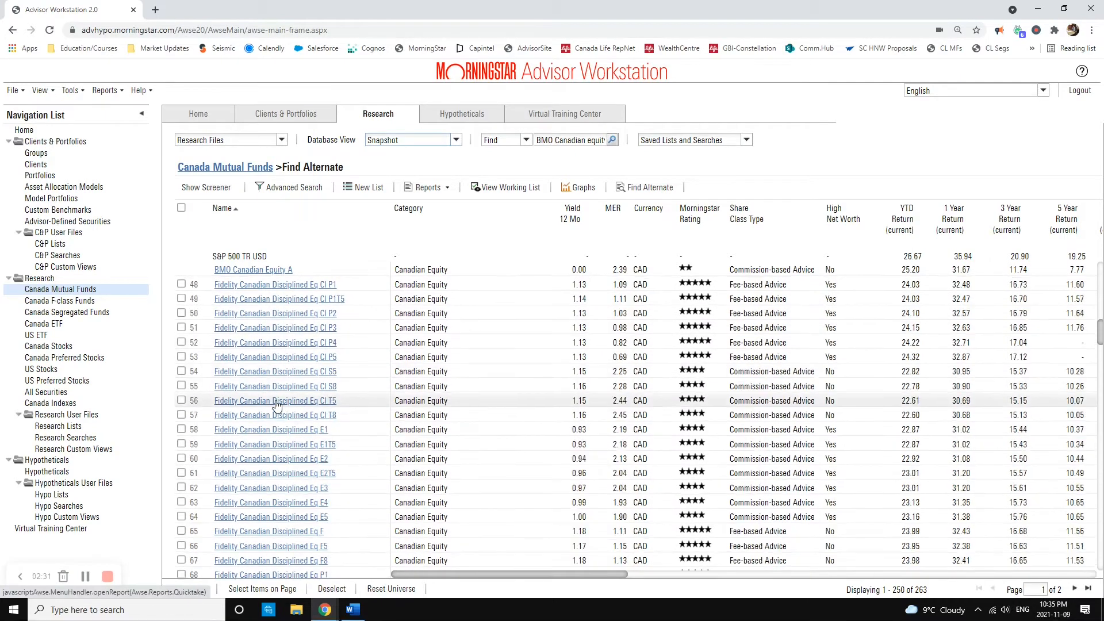
scroll(686, 422, "down", 1)
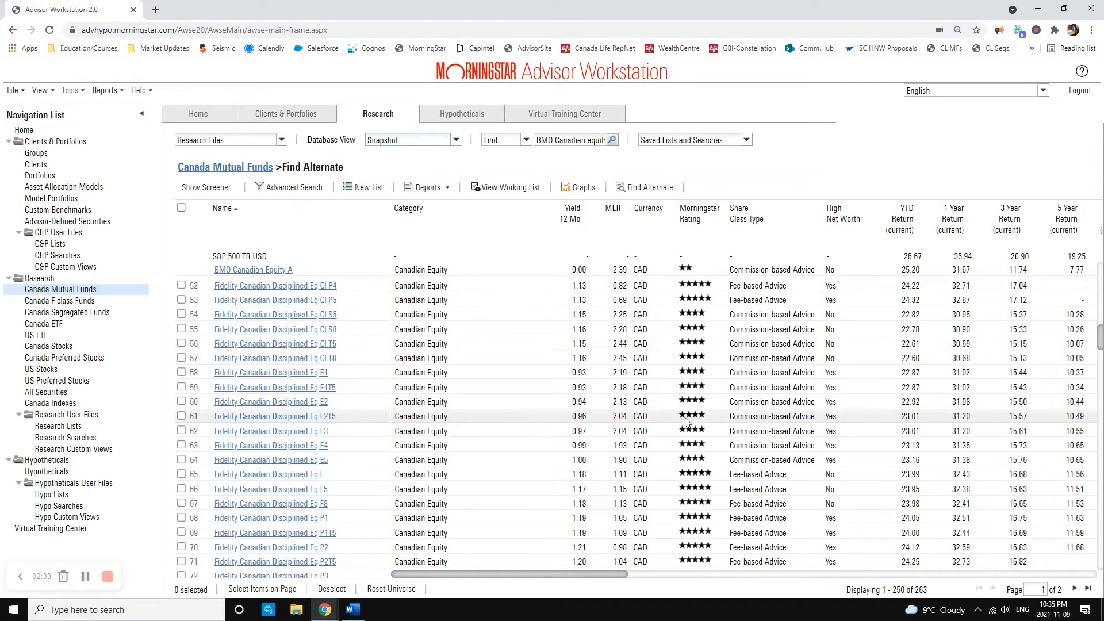
scroll(260, 368, "down", 5)
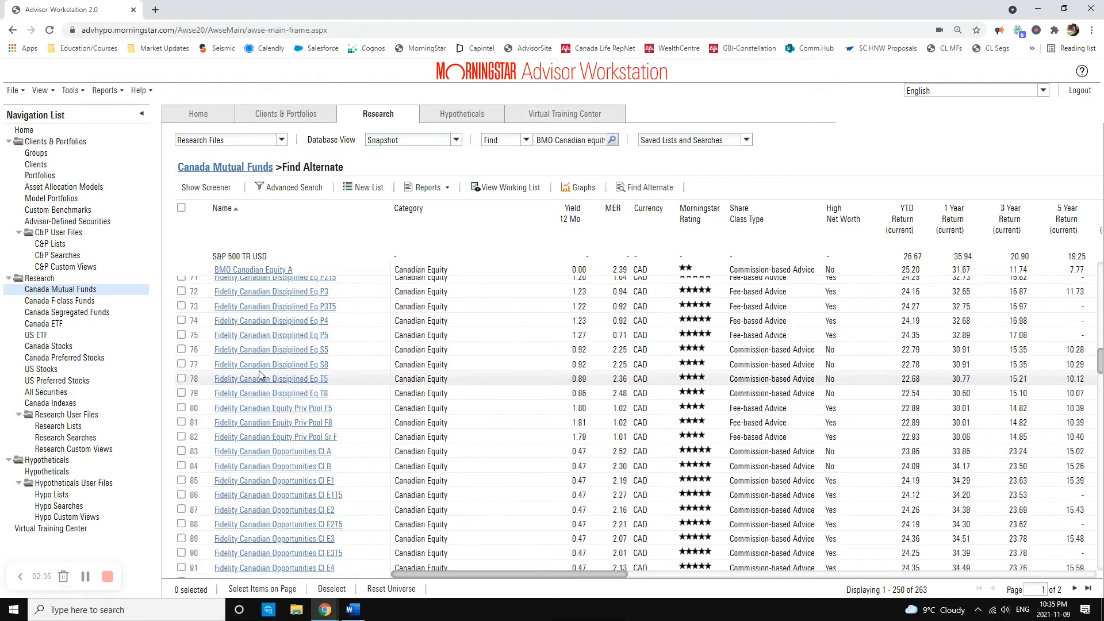
scroll(260, 375, "down", 11)
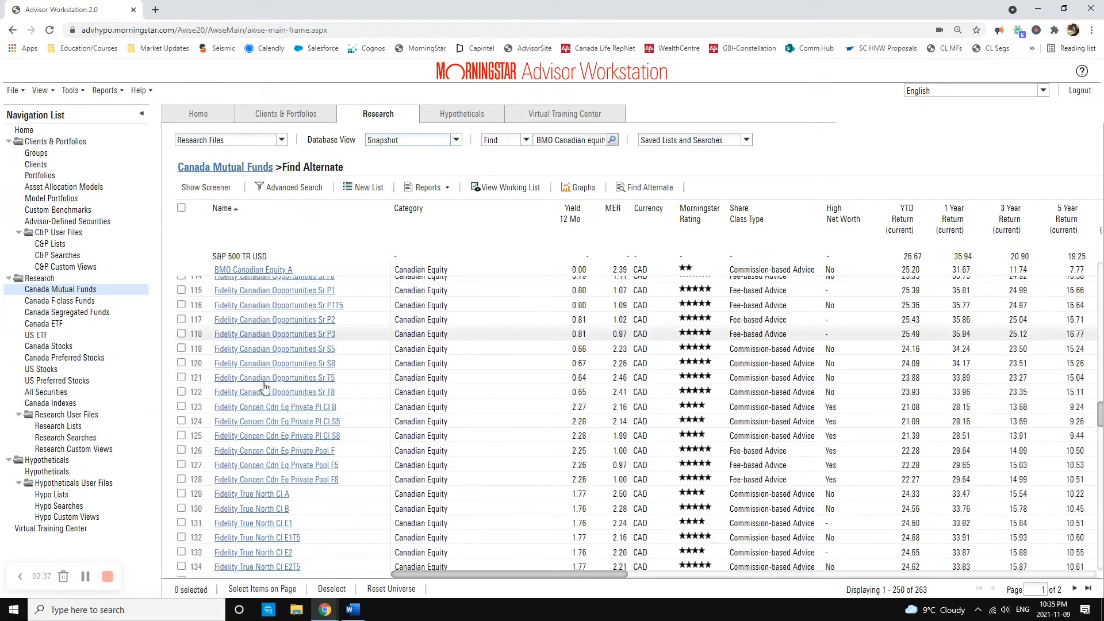
scroll(265, 388, "down", 15)
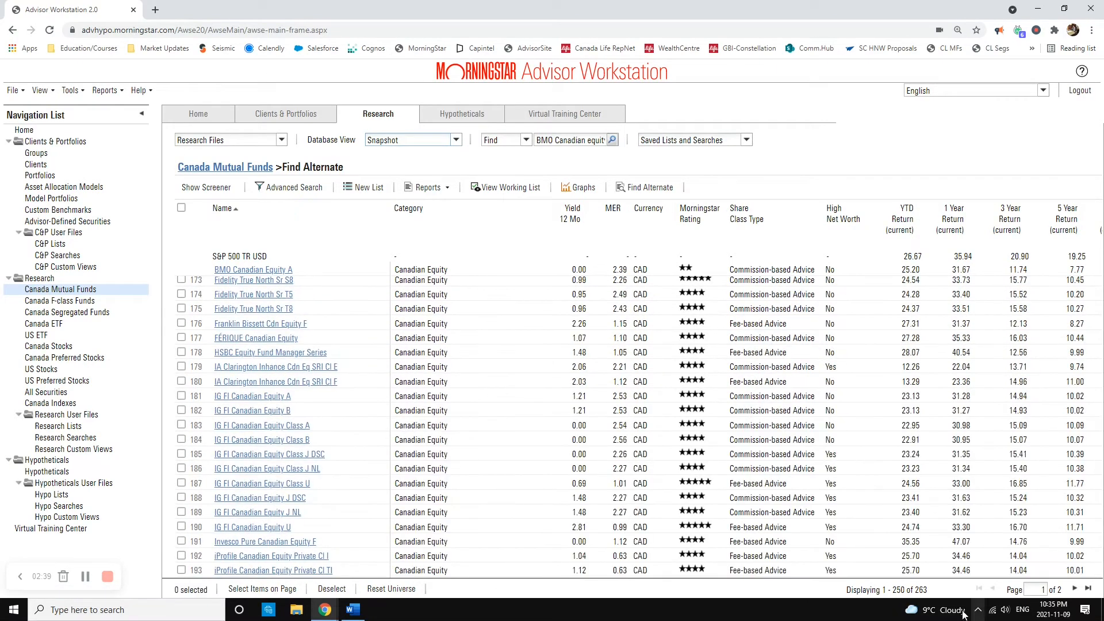
scroll(276, 495, "down", 5)
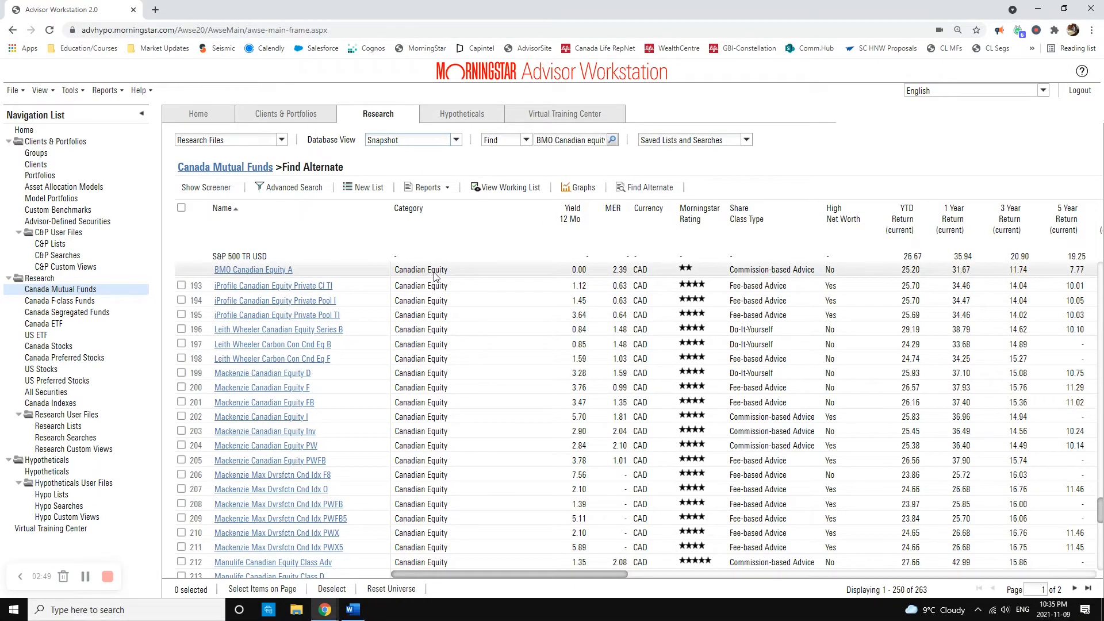
scroll(268, 379, "up", 9)
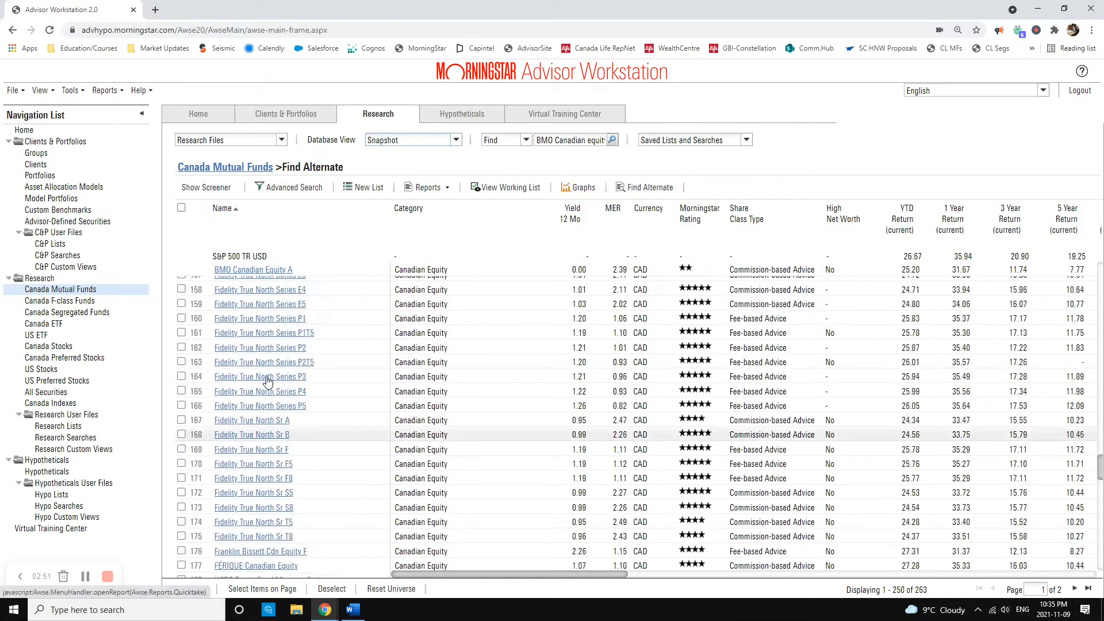
scroll(268, 379, "up", 20)
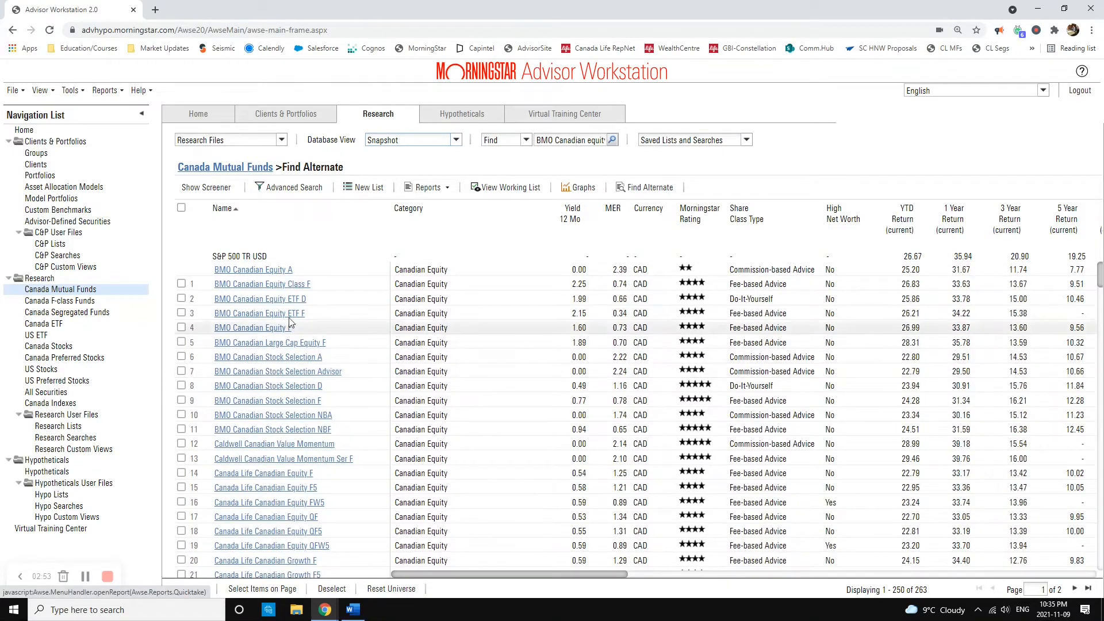
Step: Open the advanced search criteria and run the search with Morningstar Rating >= 4
left_click(303, 192)
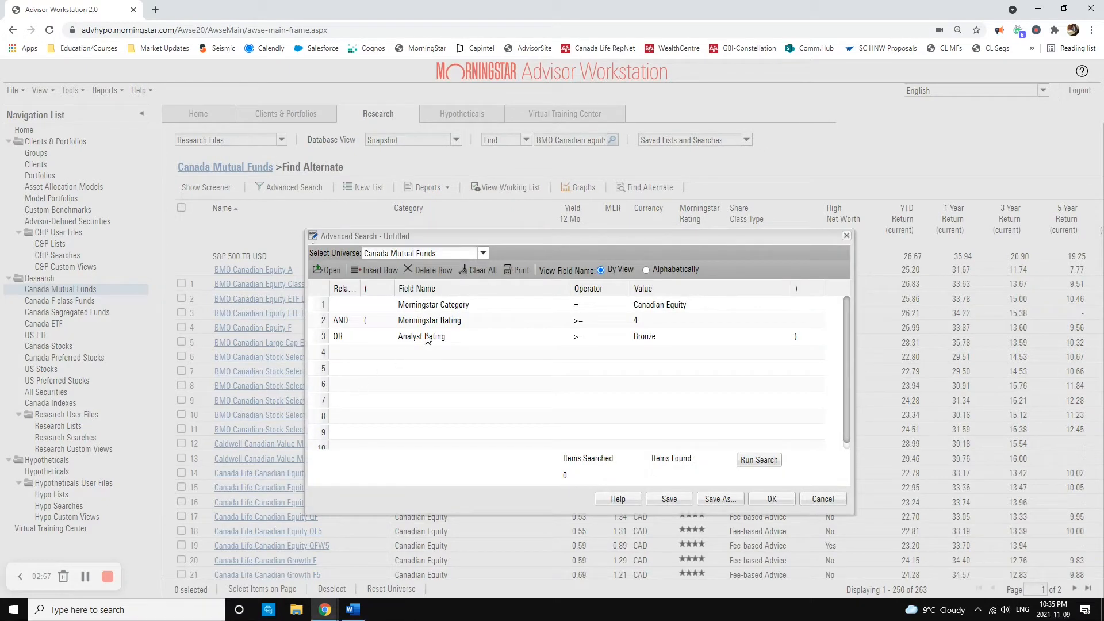
left_click(649, 322)
left_click(649, 322)
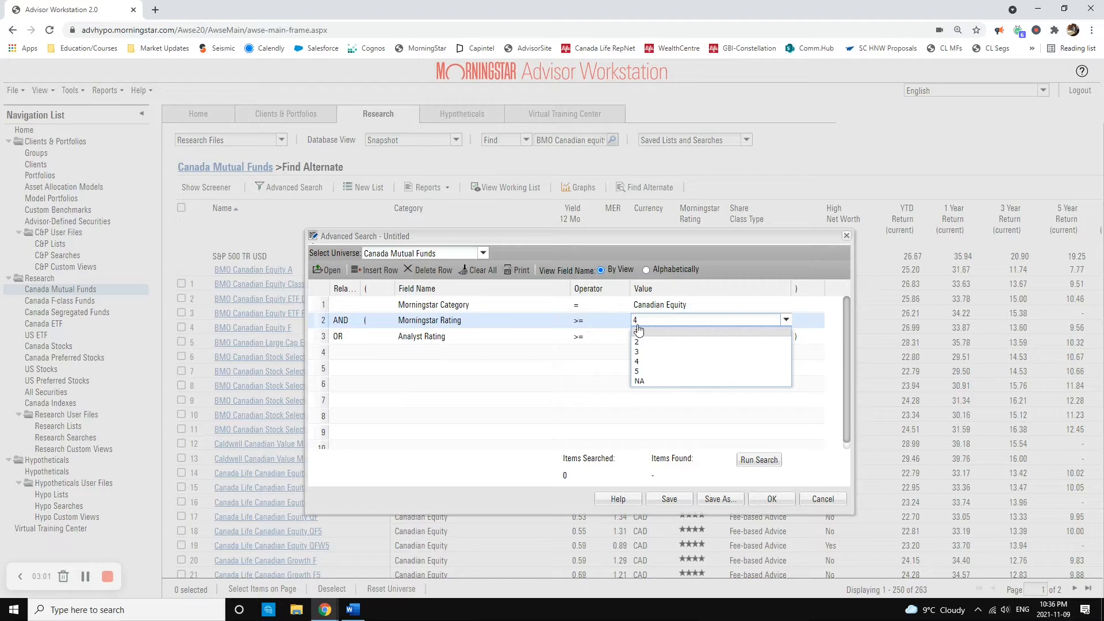
left_click(653, 341)
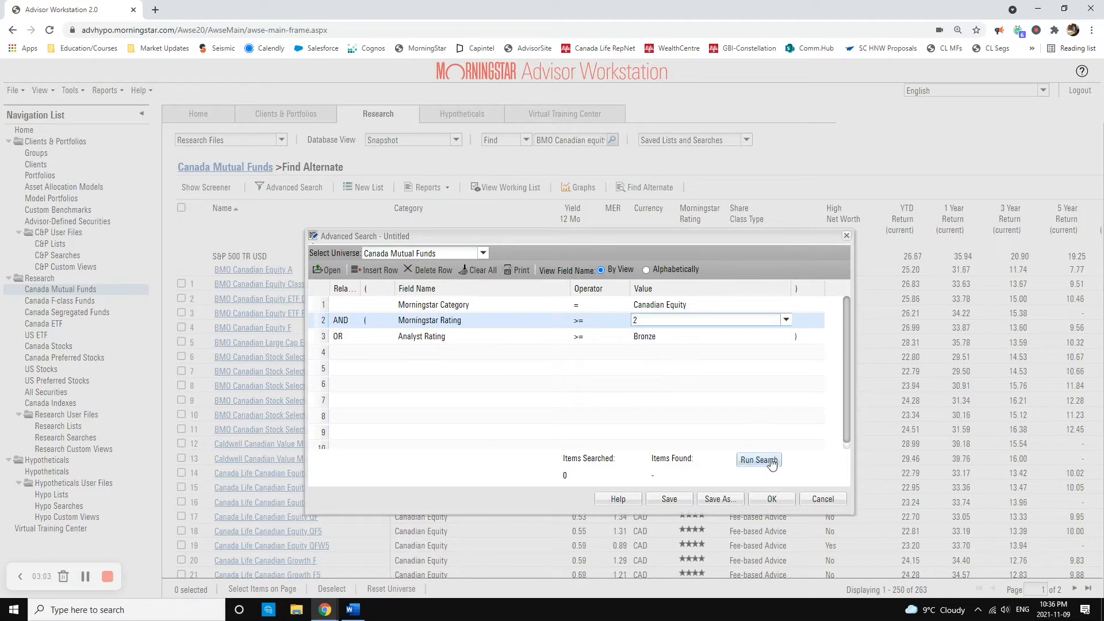
left_click(659, 322)
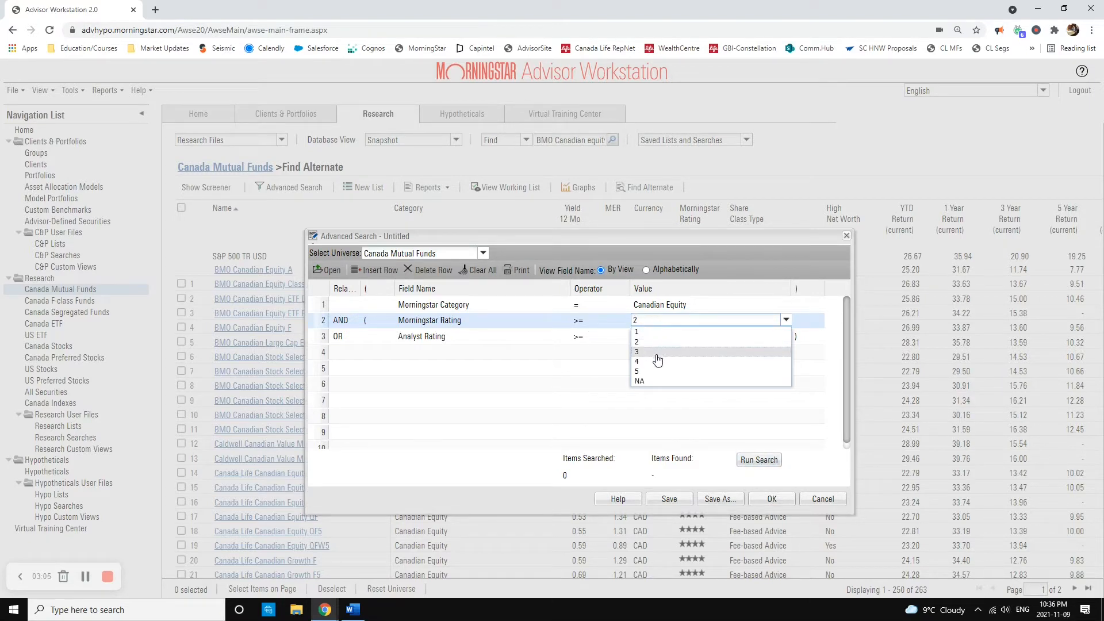
left_click(653, 361)
left_click(642, 398)
left_click(759, 460)
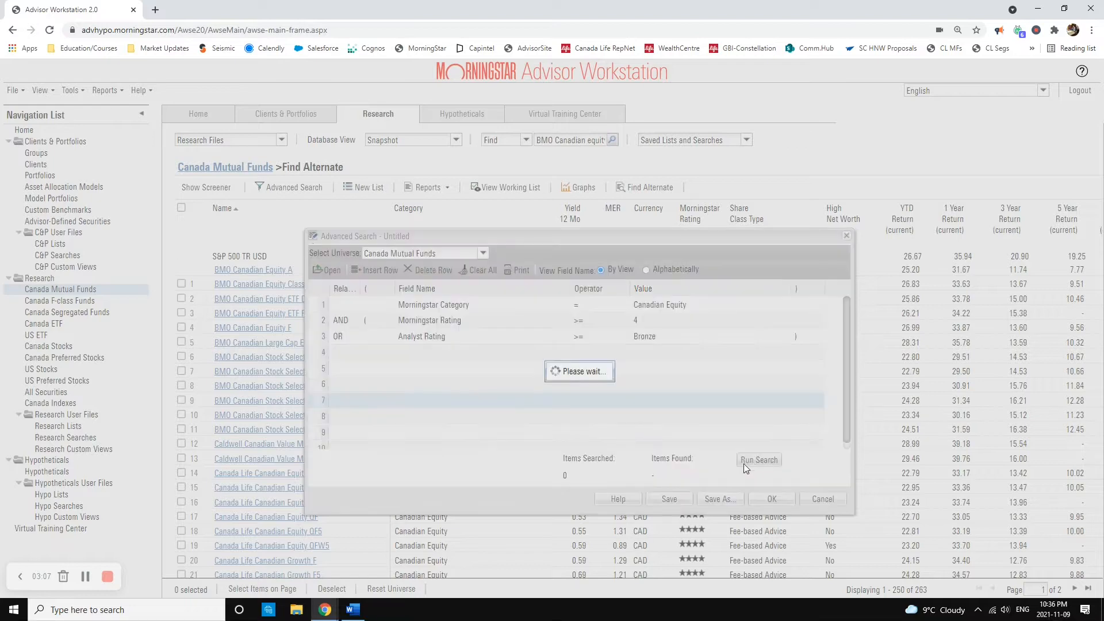
Step: Lower the Morningstar Rating criterion to >= 3 and run the search again
left_click(634, 323)
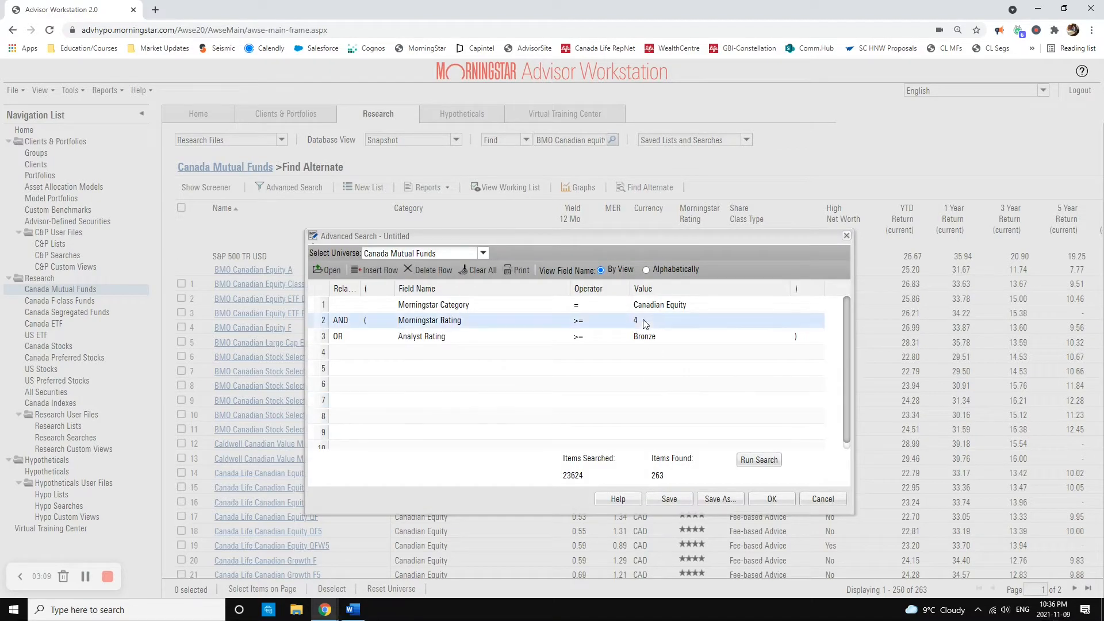
left_click(647, 352)
left_click(758, 460)
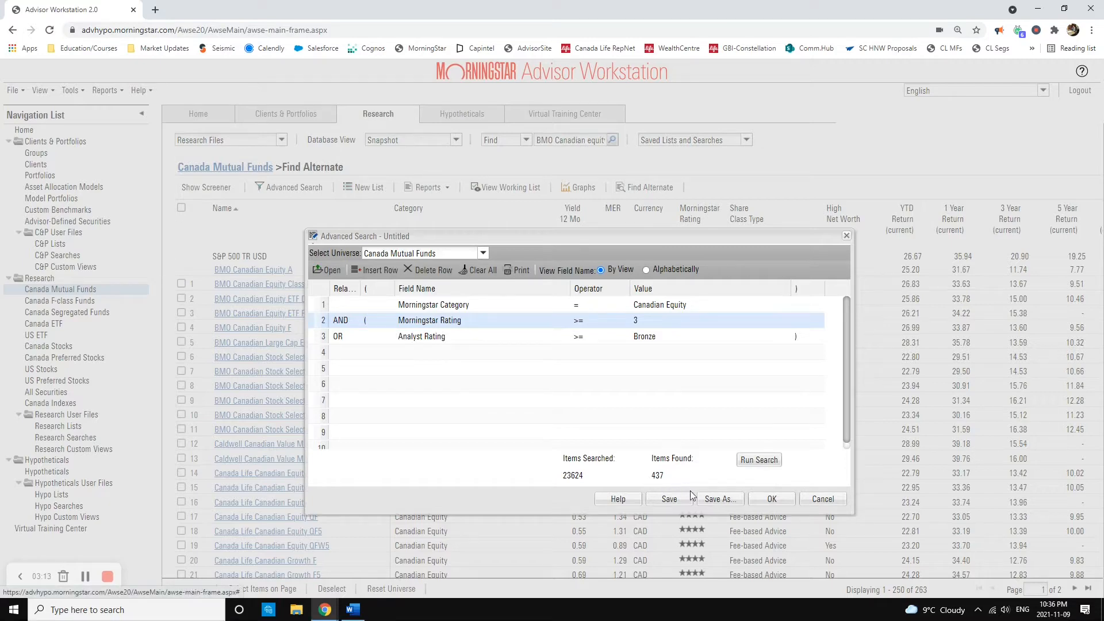
Step: Set the Morningstar Rating criterion to >= 2 and rerun the search
left_click(657, 324)
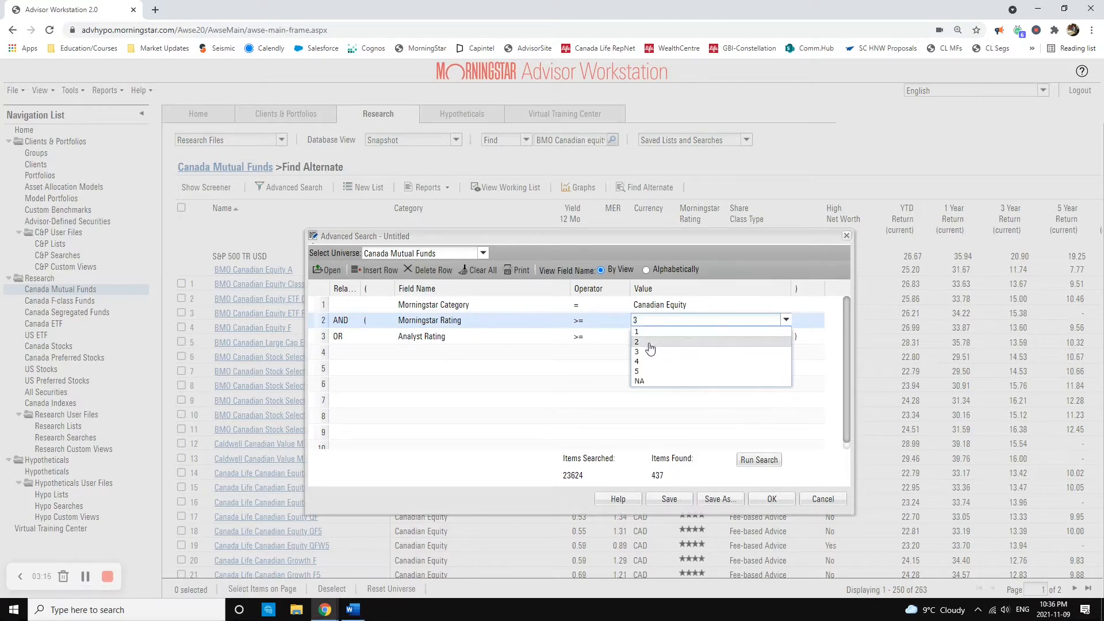
left_click(647, 344)
left_click(758, 460)
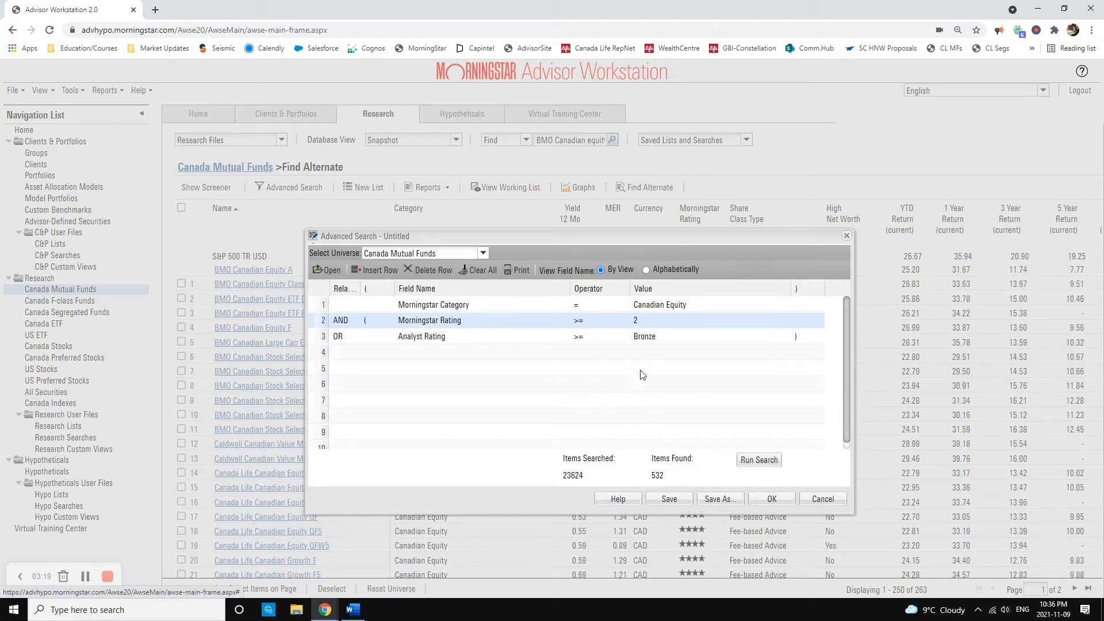
Step: Delete the Analyst Rating row from the advanced search criteria and confirm the deletion
left_click(452, 341)
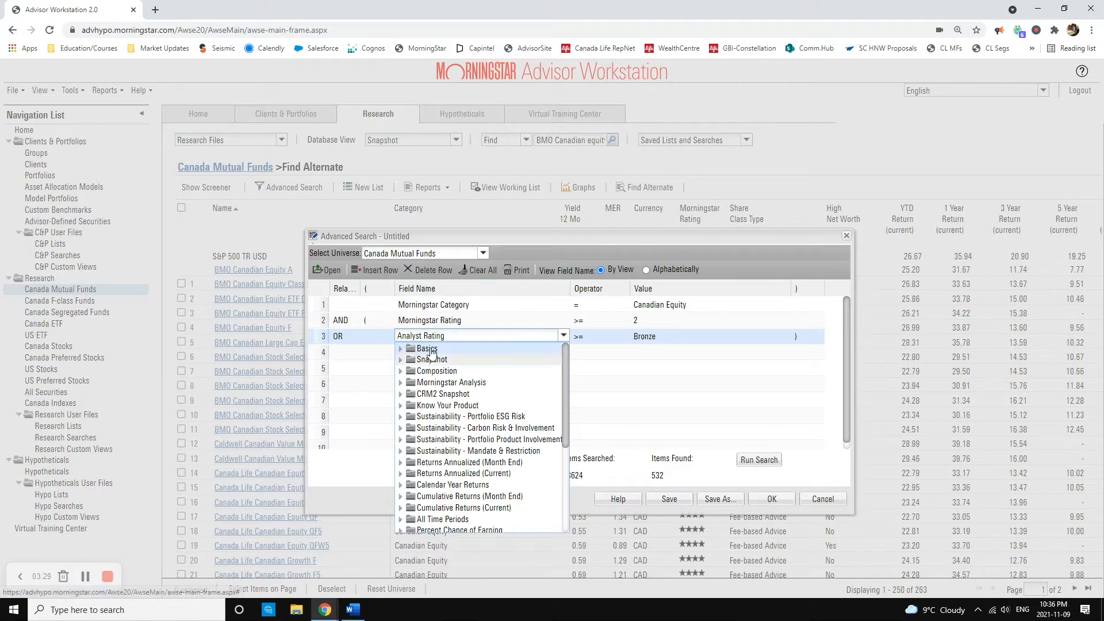
left_click(436, 271)
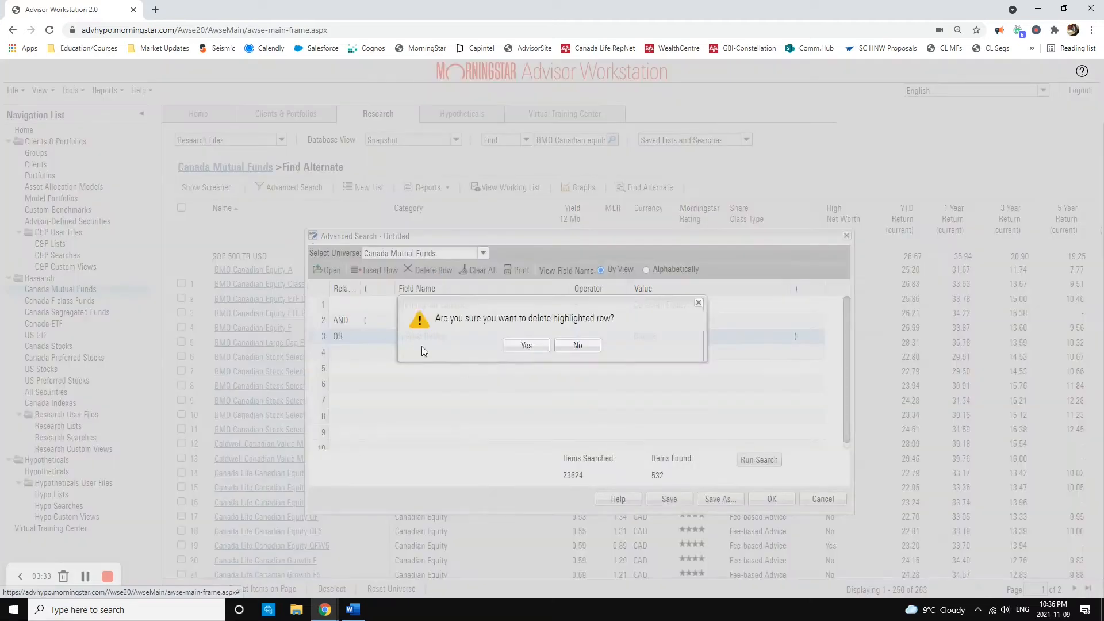
key("Return")
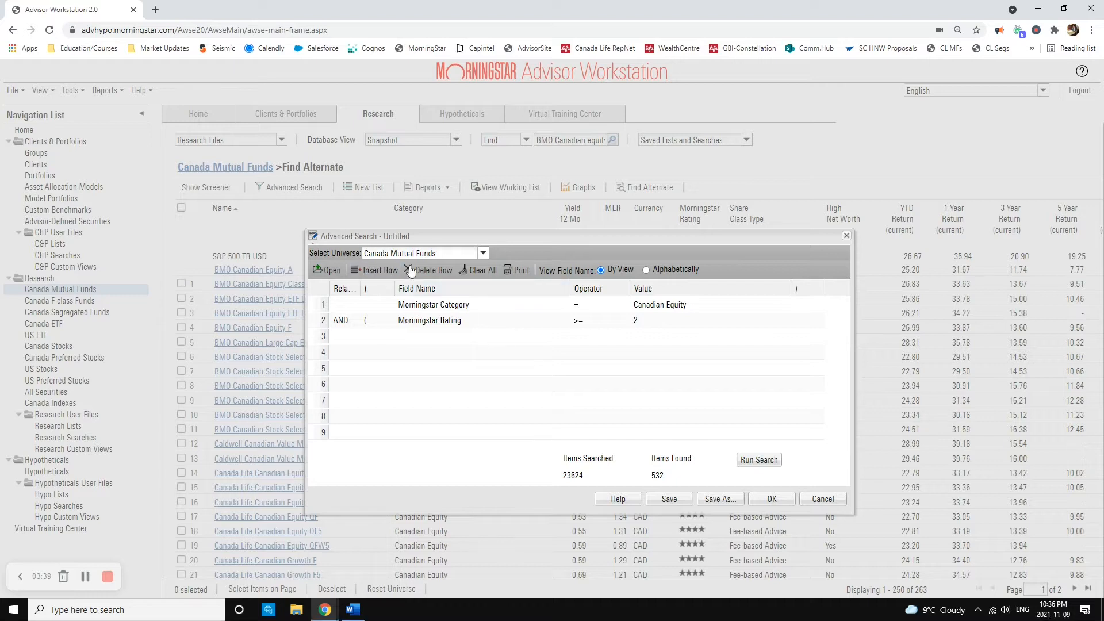
left_click(473, 323)
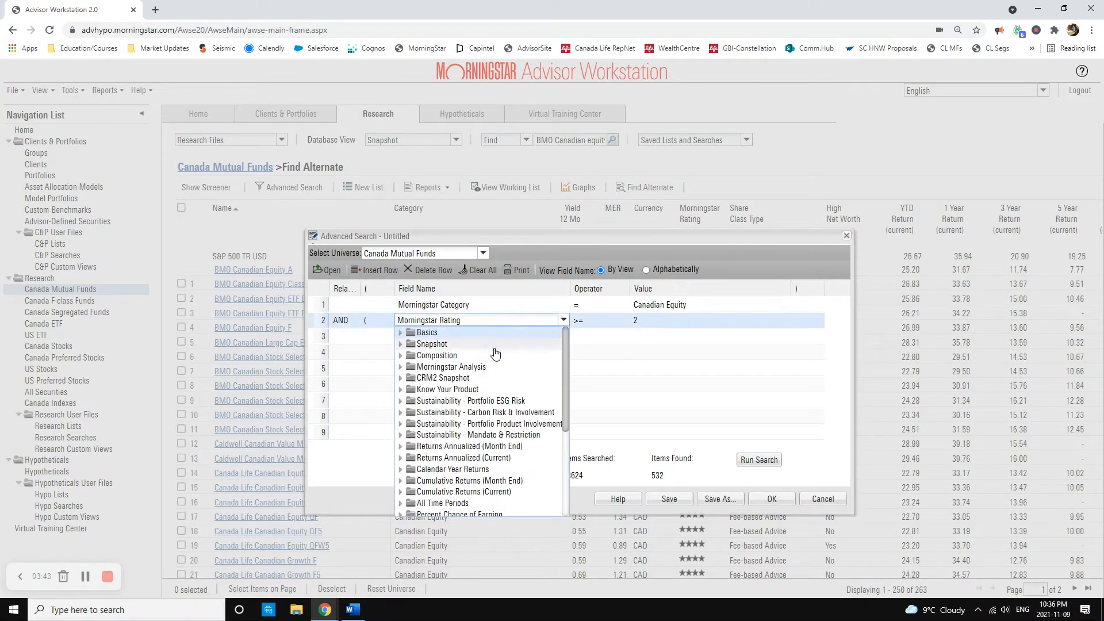
left_click(644, 336)
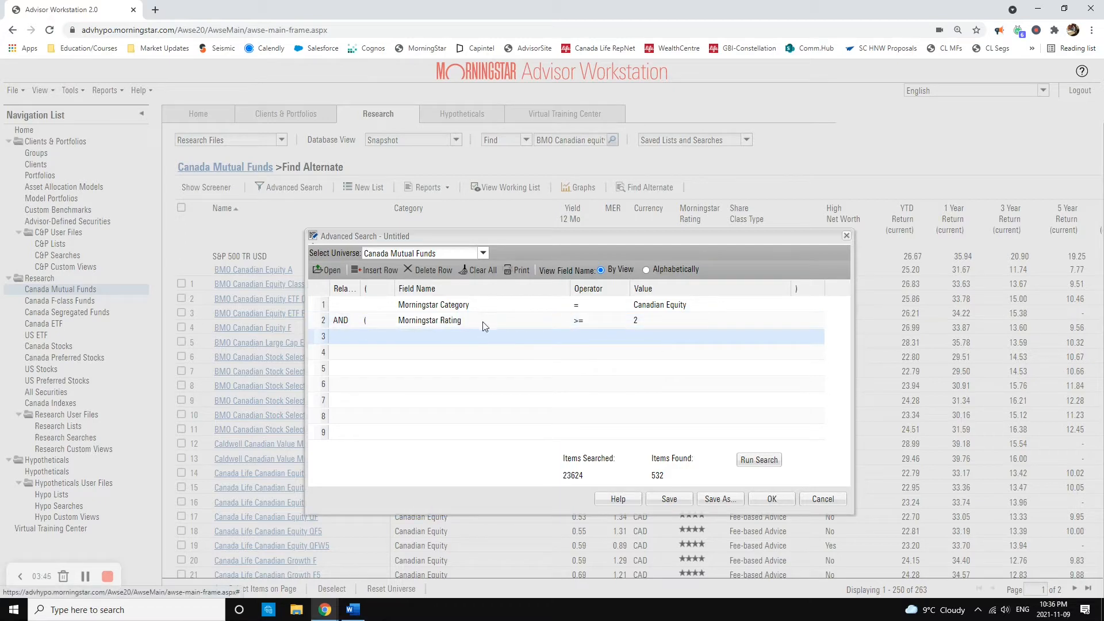
Step: Remove the unmatched left parenthesis from the Morningstar Rating criterion, rerun the advanced search and load the results into the fund list
left_click(759, 459)
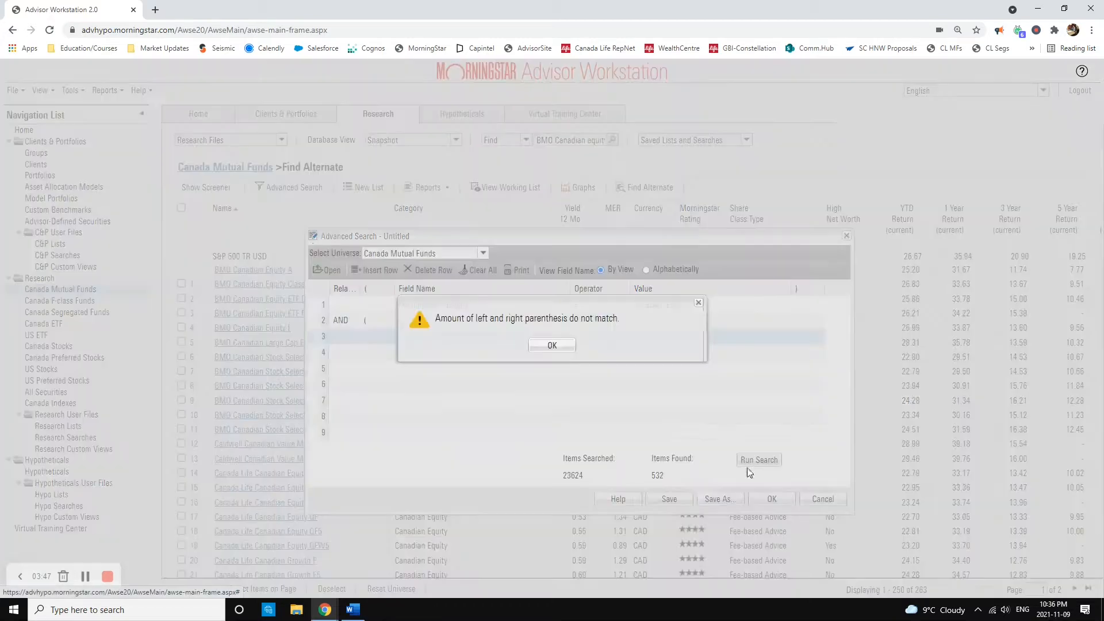
left_click(551, 346)
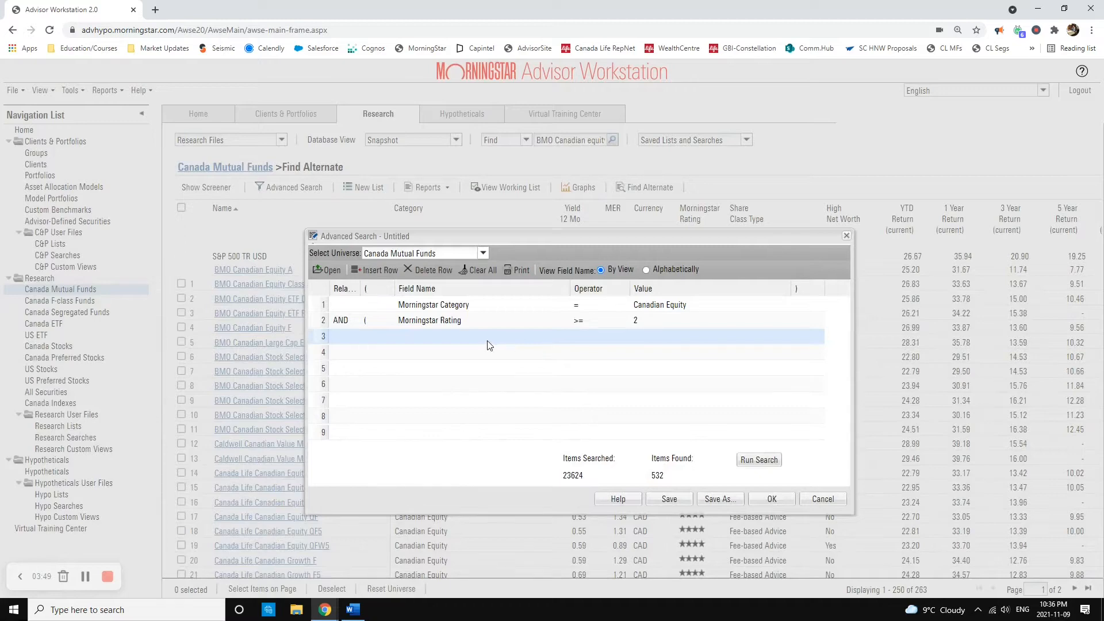
left_click(509, 335)
left_click(379, 325)
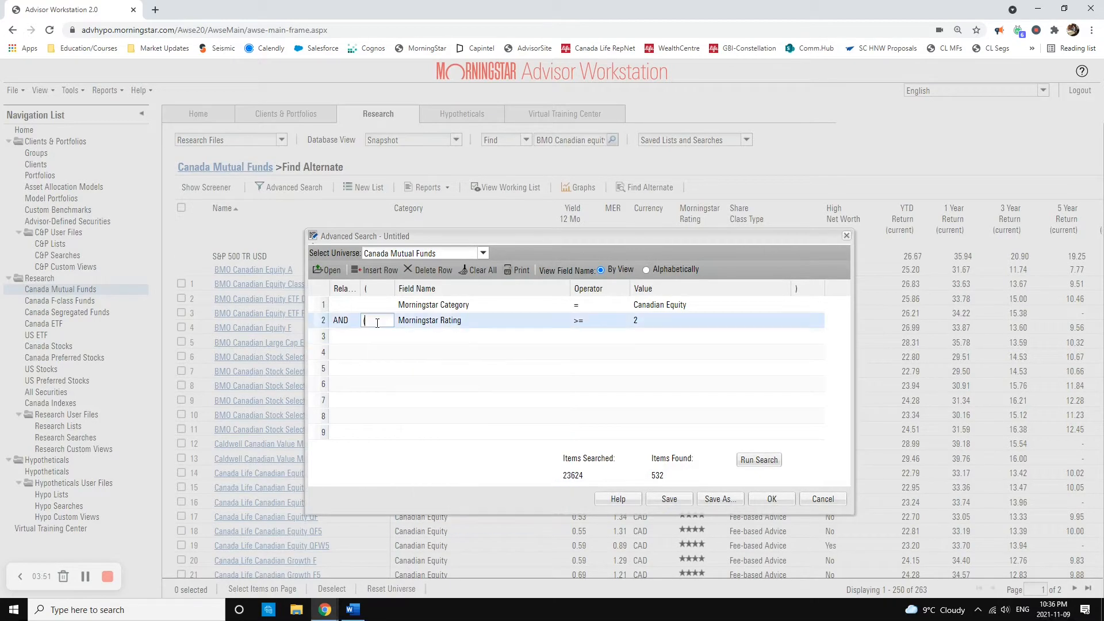
left_click(751, 459)
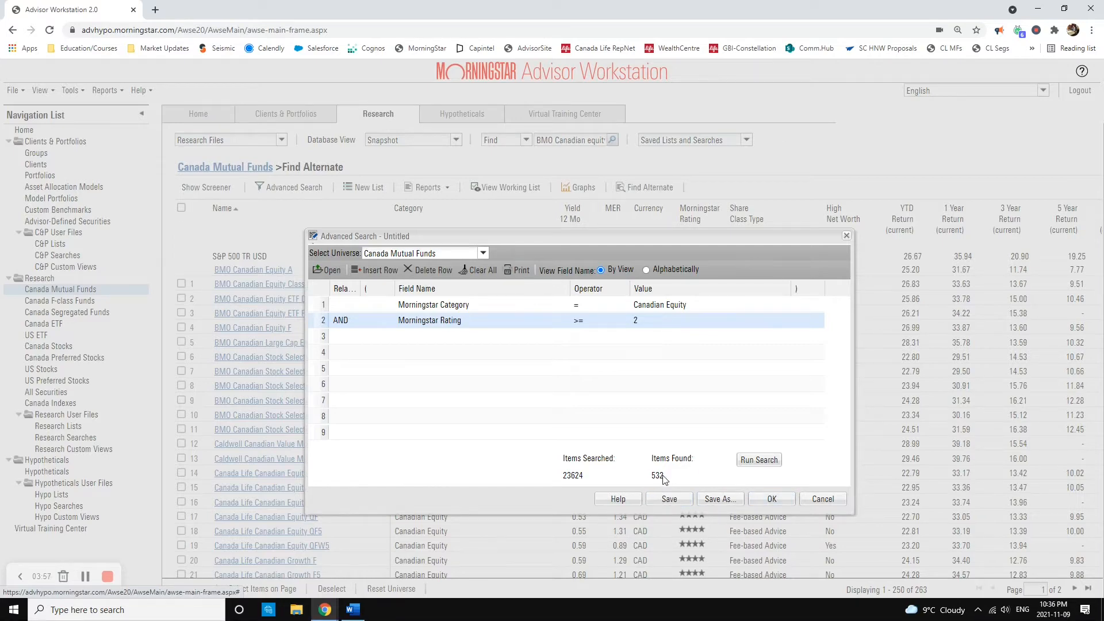
key("Return")
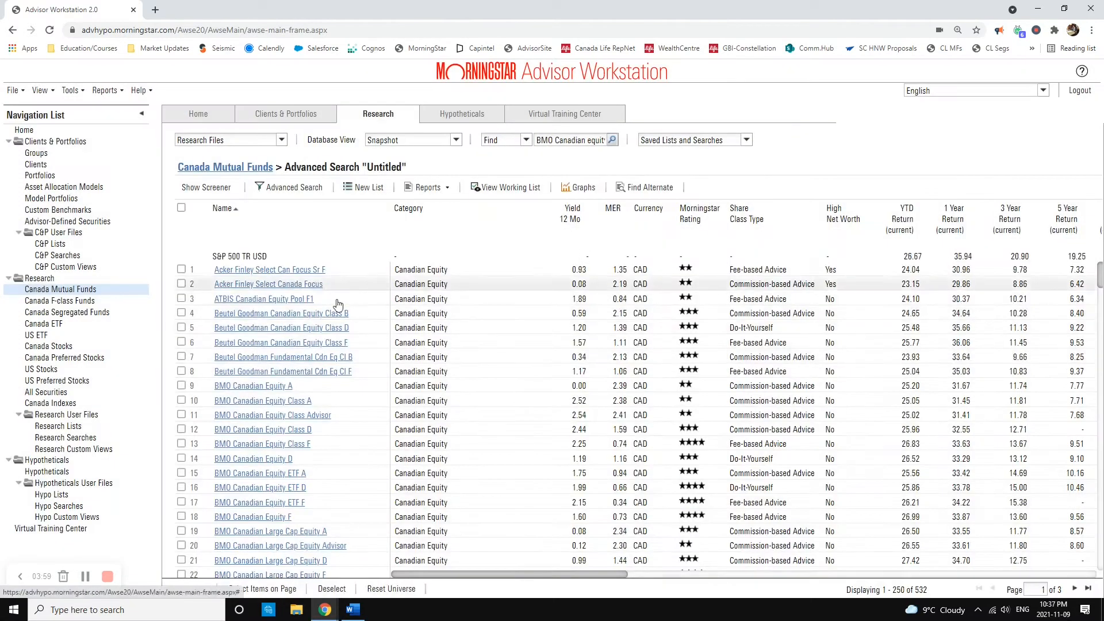
Step: Select BMO Canadian Equity A and Canada Life Canadian Equity A in the search results
left_click(182, 386)
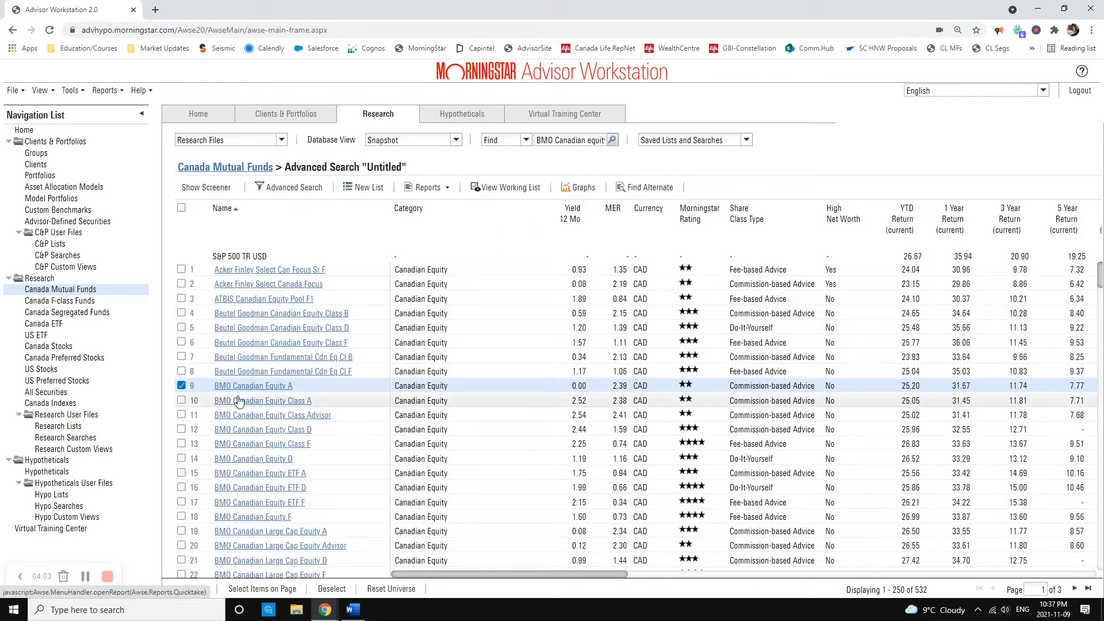
scroll(261, 429, "down", 1)
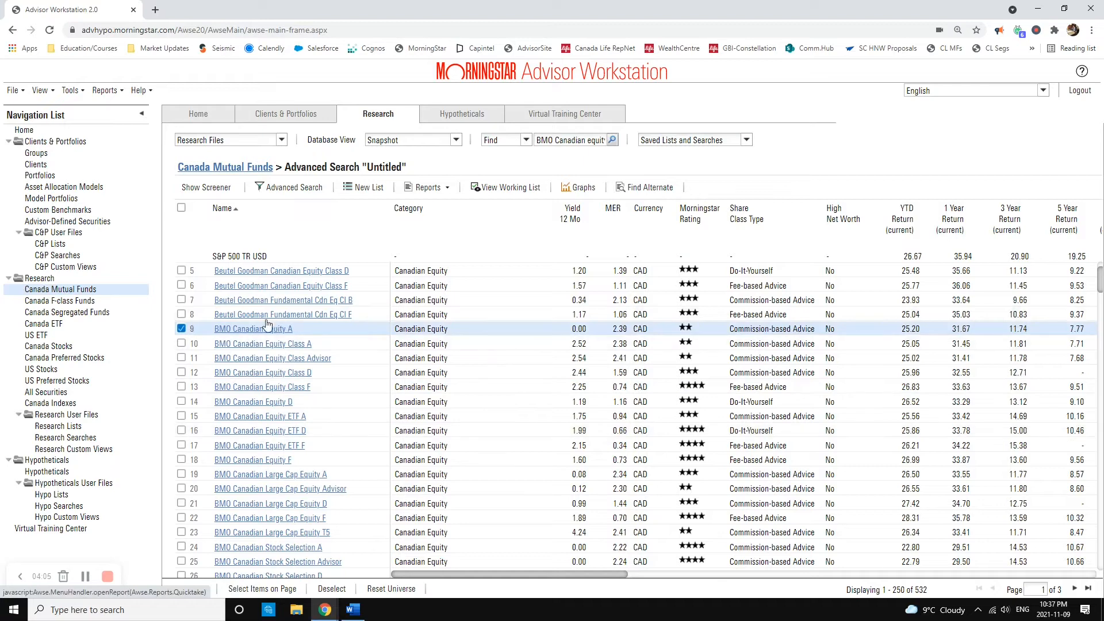
scroll(262, 465, "down", 6)
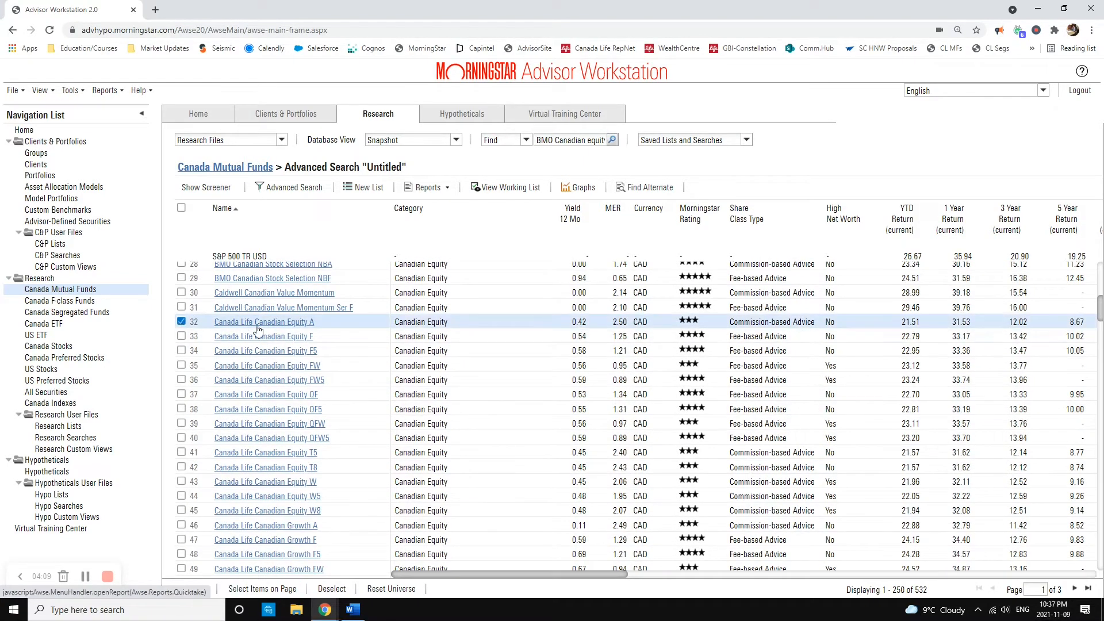
Step: Add CIBC Canadian Equity to the funds selected for comparison and review the funds already selected
scroll(282, 368, "down", 5)
scroll(279, 422, "down", 2)
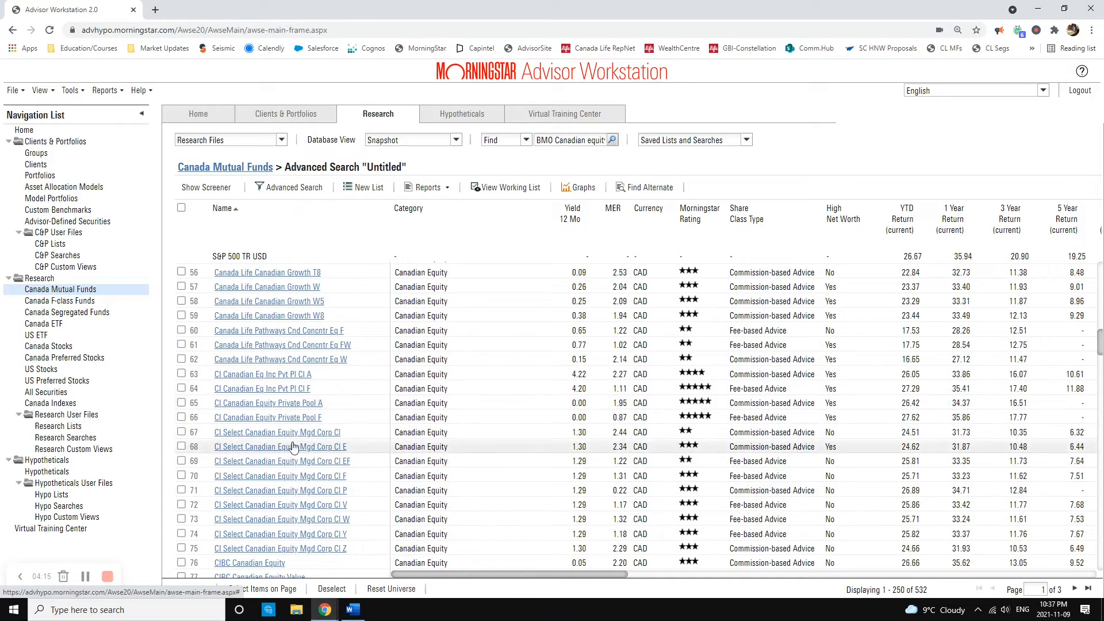
scroll(276, 444, "up", 10)
scroll(275, 440, "up", 4)
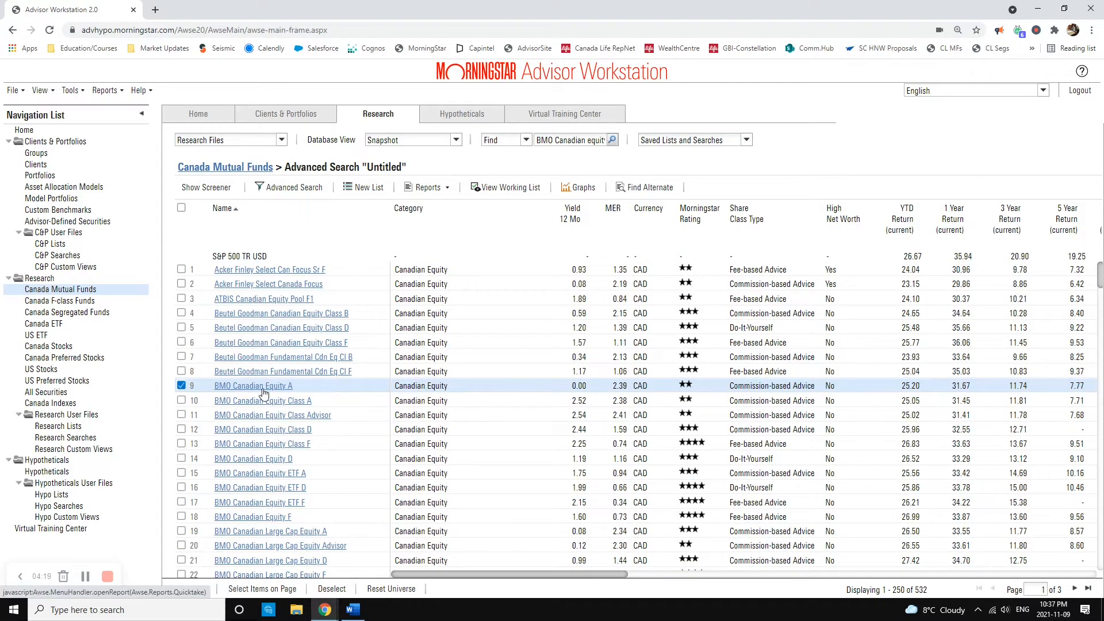
scroll(258, 403, "down", 13)
scroll(261, 455, "down", 6)
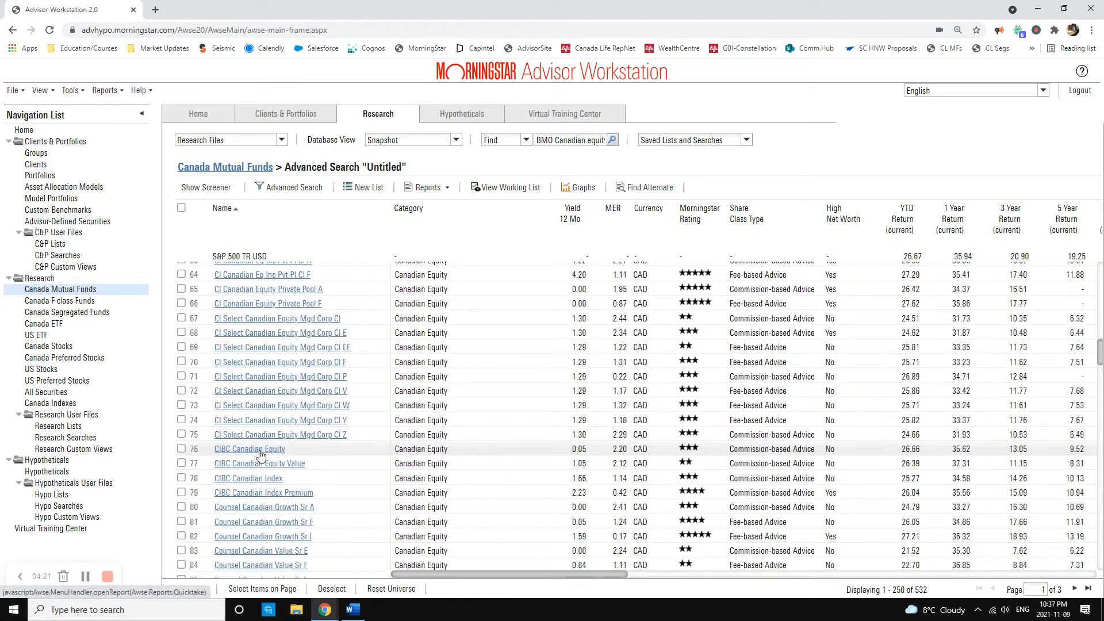
scroll(265, 402, "up", 2)
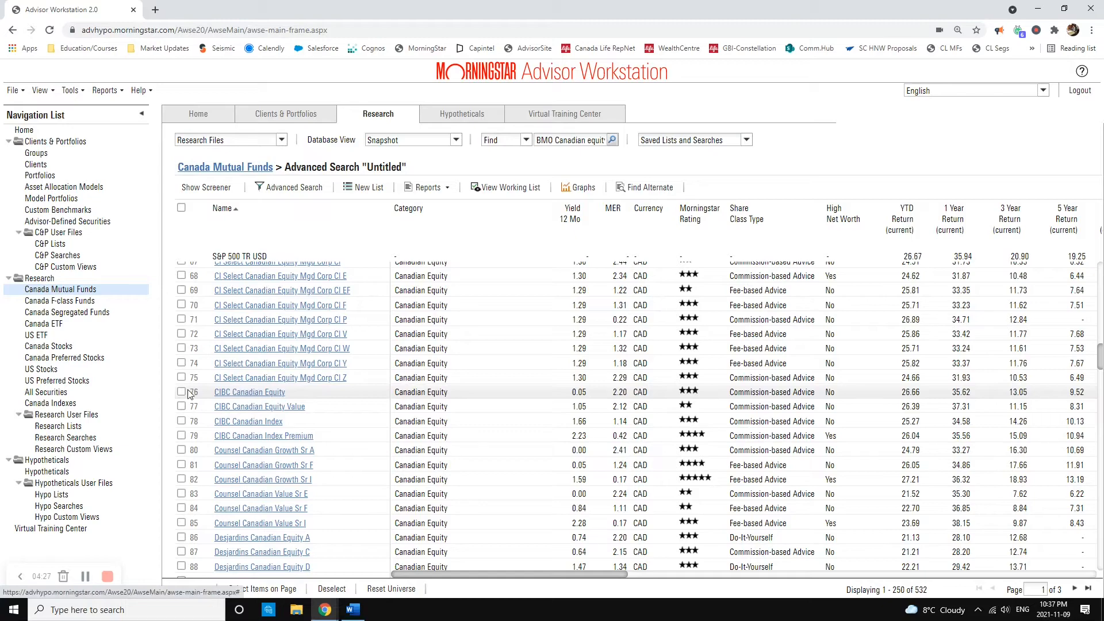
scroll(301, 420, "up", 8)
scroll(299, 420, "up", 2)
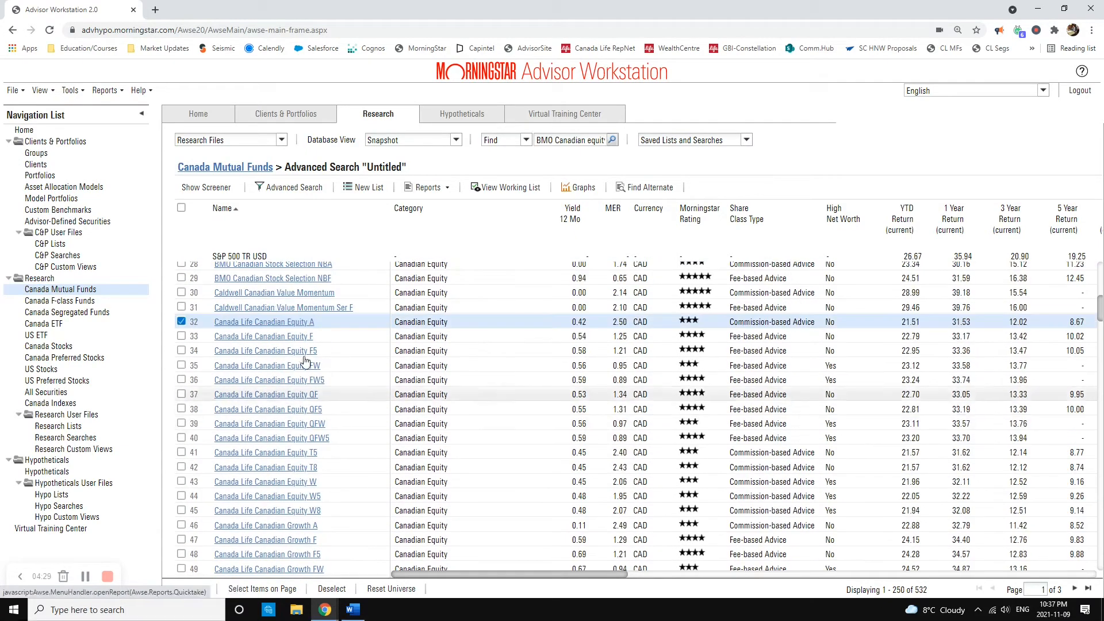
Step: Add Fidelity Canadian Disciplined Eq A to the selected funds
scroll(295, 326, "down", 18)
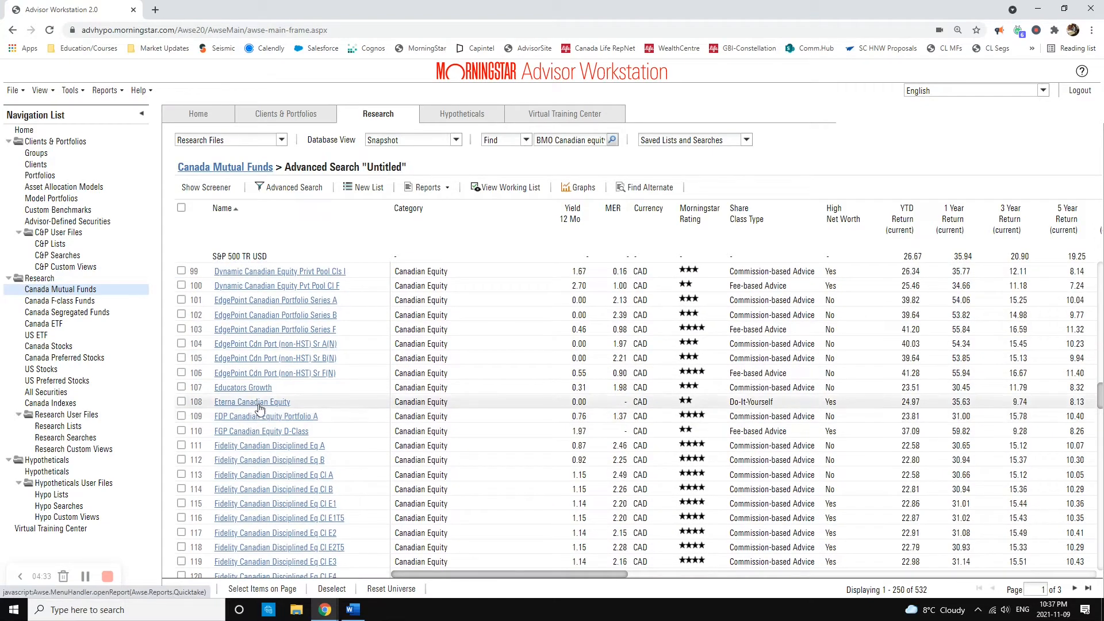
scroll(258, 418, "down", 6)
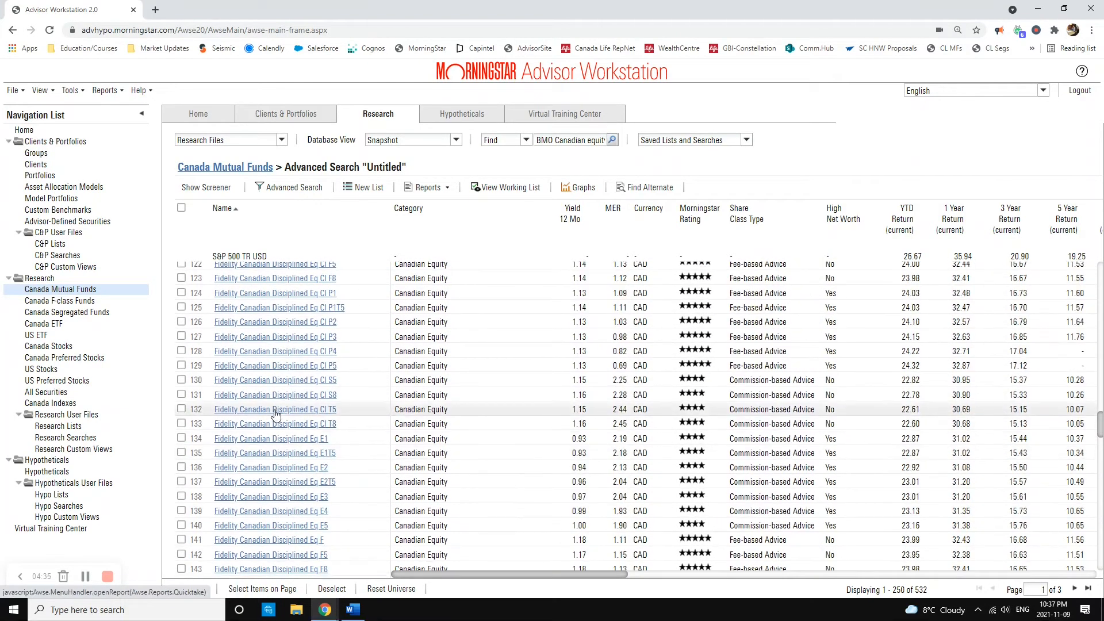
scroll(254, 423, "up", 5)
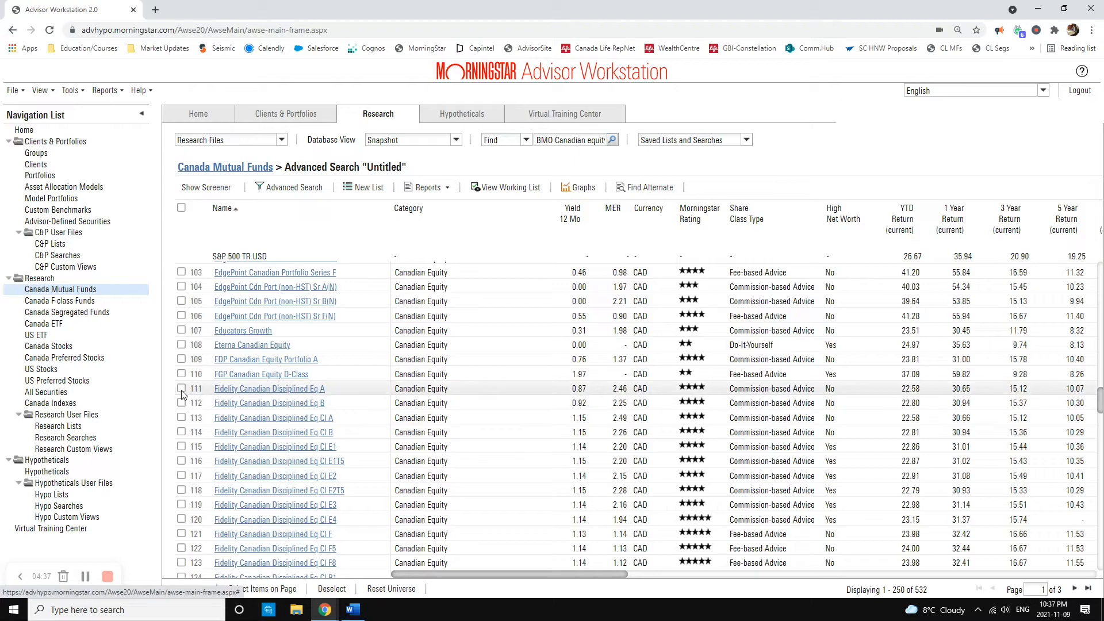
Step: Go to the second page of results and select Franklin Bissett Cdn Equity A and IG FI Canadian Equity A
scroll(276, 420, "down", 12)
scroll(276, 425, "down", 20)
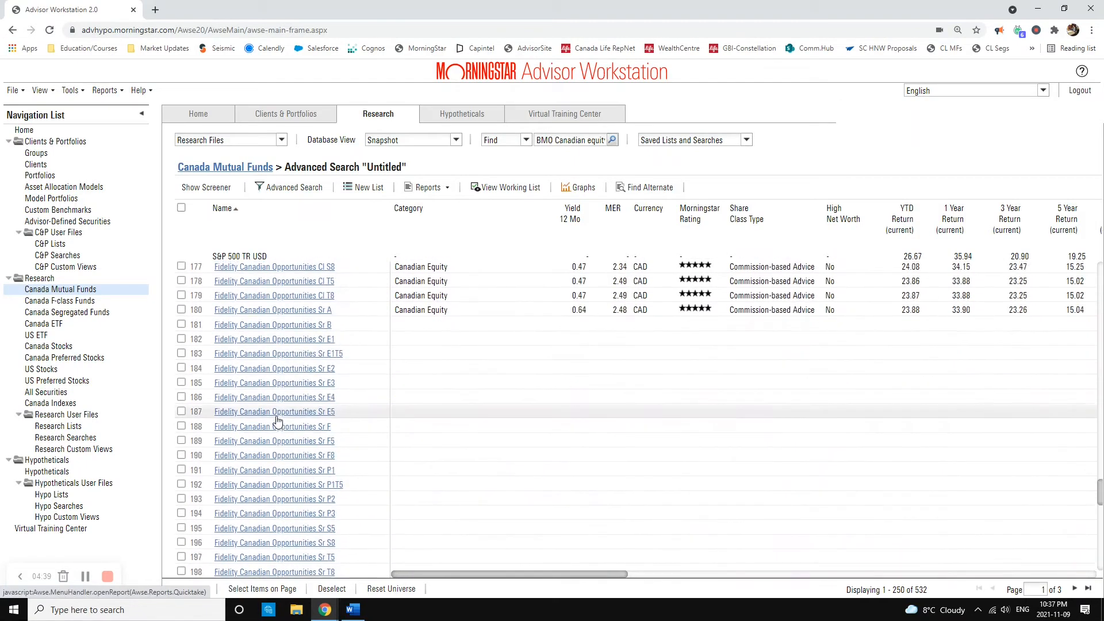
left_click(1074, 589)
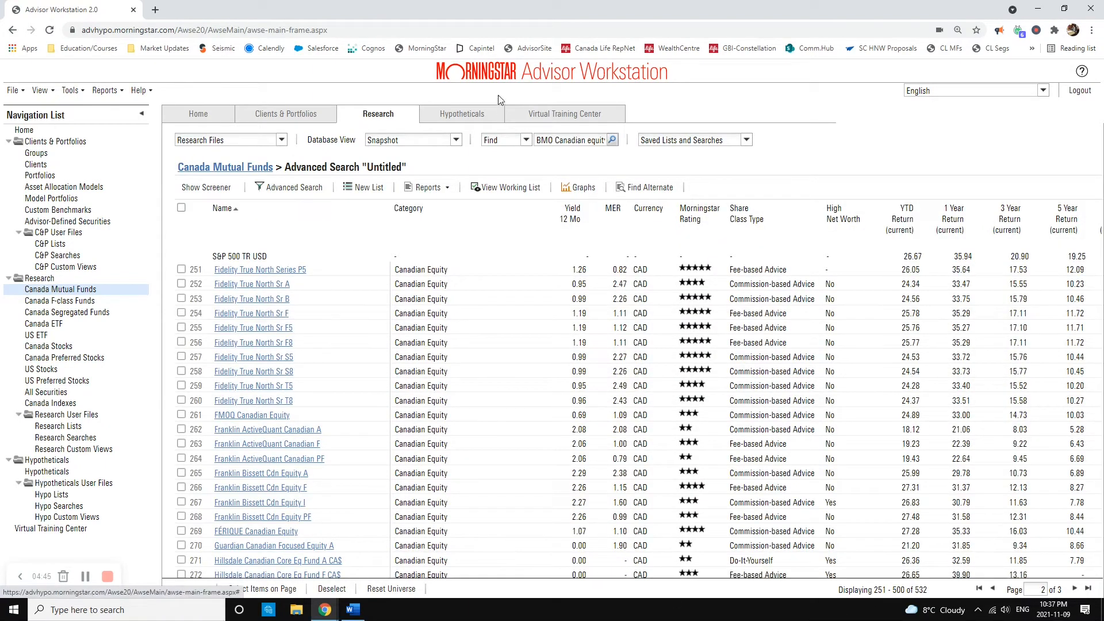
scroll(218, 368, "down", 2)
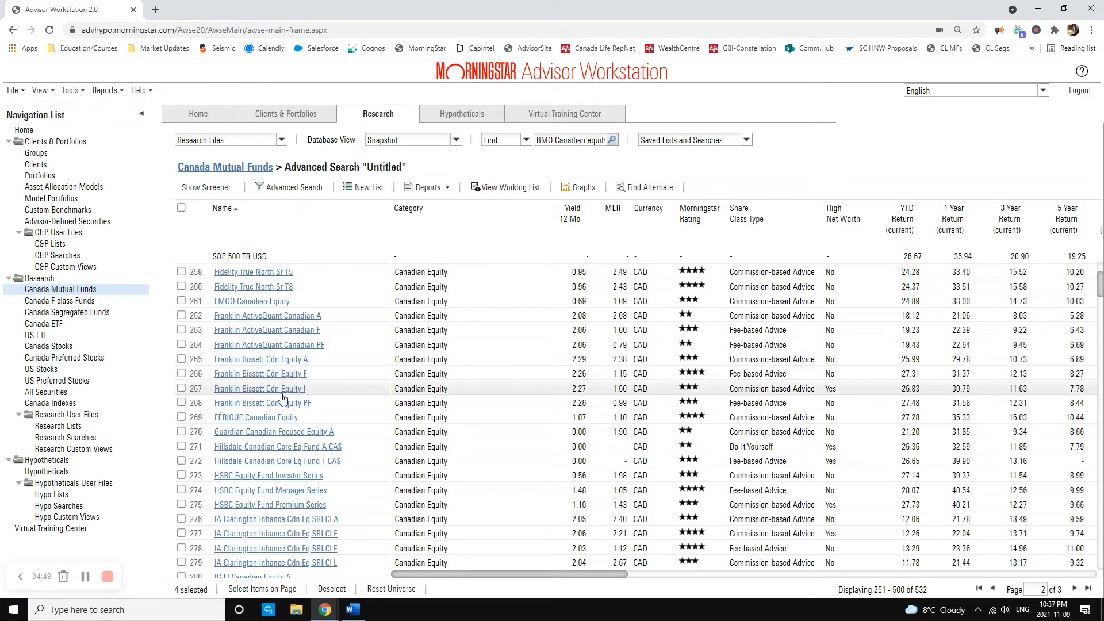
scroll(253, 397, "down", 2)
scroll(259, 410, "down", 2)
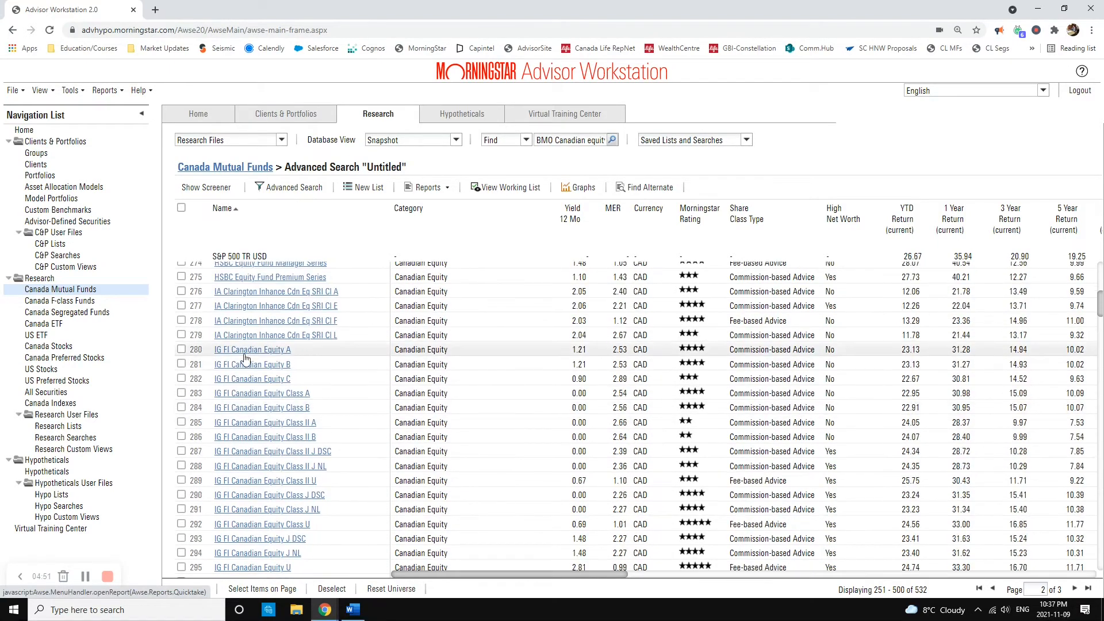
left_click(270, 354)
scroll(274, 369, "up", 4)
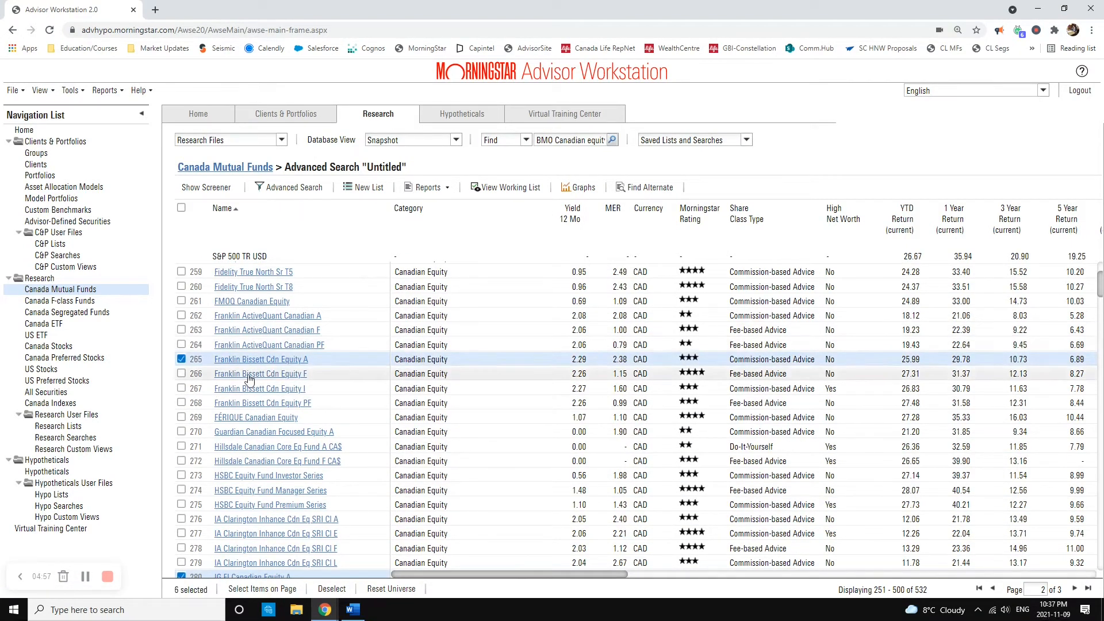
Step: Add Invesco Pure Canadian Equity A and Mackenzie Canadian Equity A to the selected funds
scroll(251, 406, "down", 5)
scroll(252, 407, "down", 8)
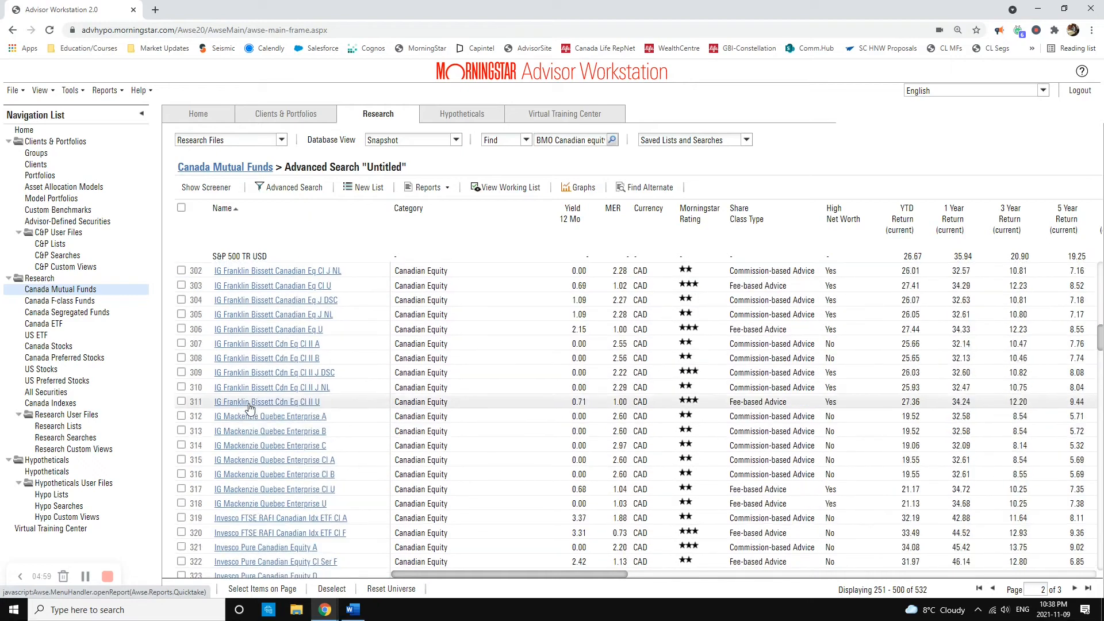
scroll(273, 378, "down", 3)
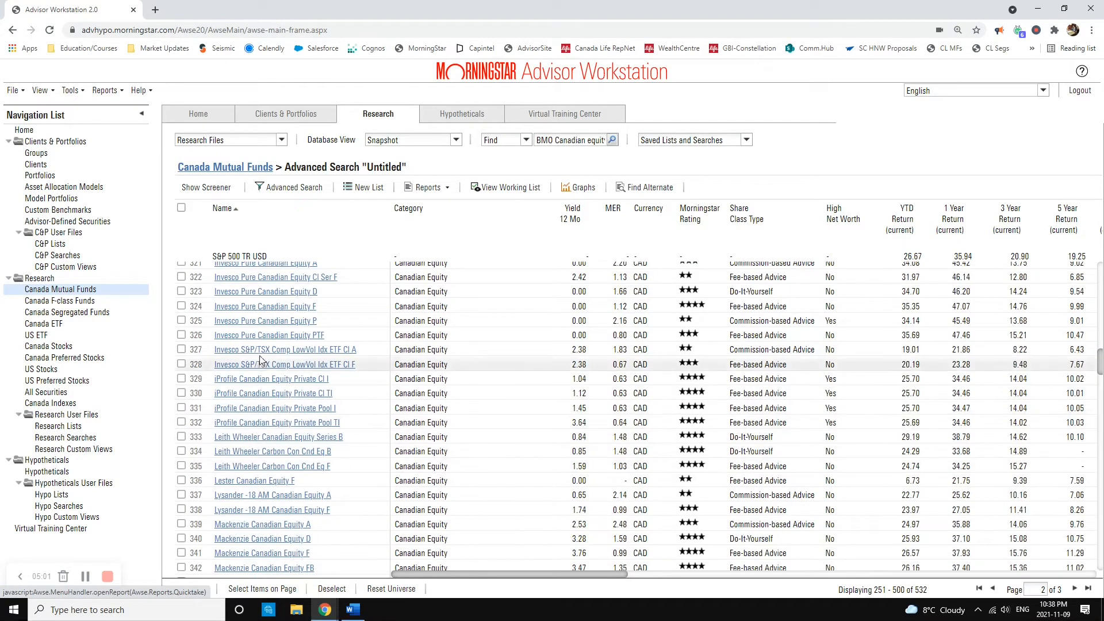
scroll(253, 296, "up", 2)
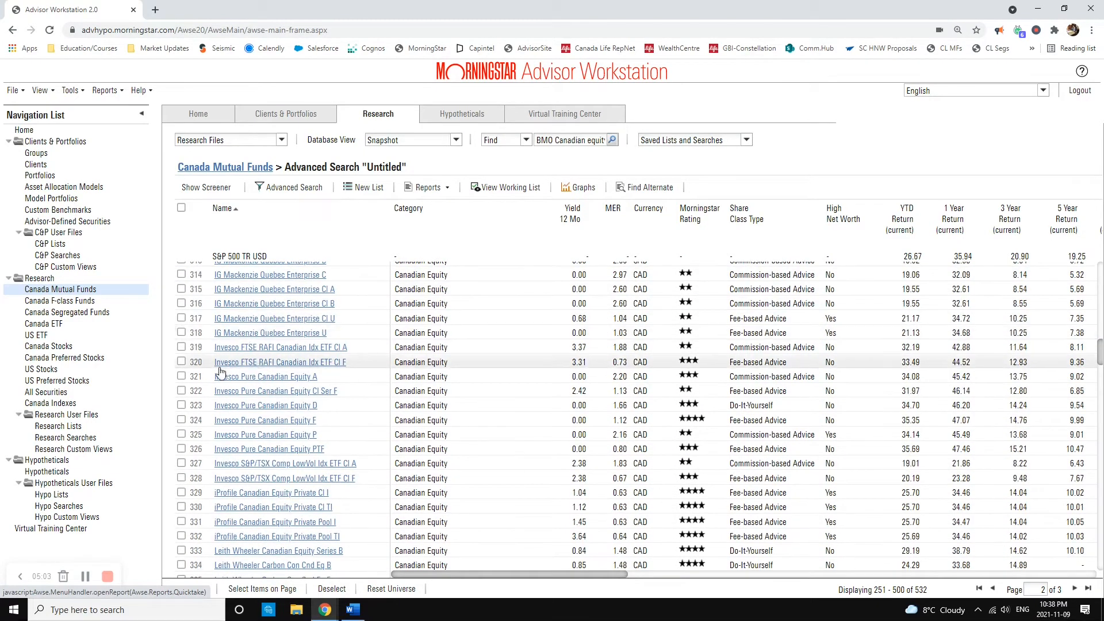
left_click(181, 377)
scroll(184, 381, "down", 5)
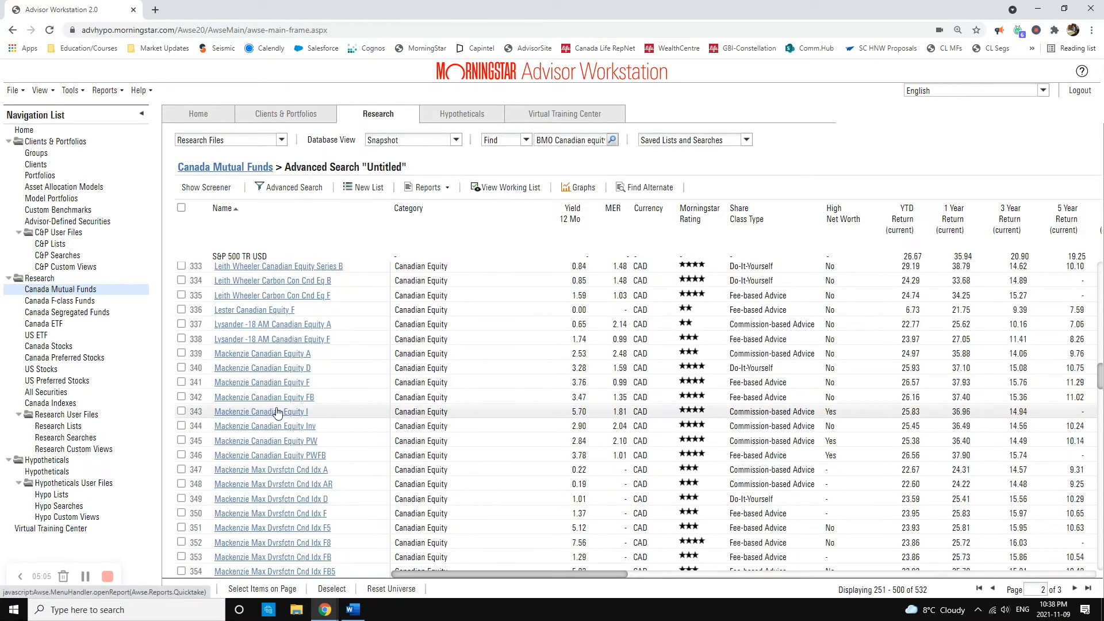
left_click(181, 353)
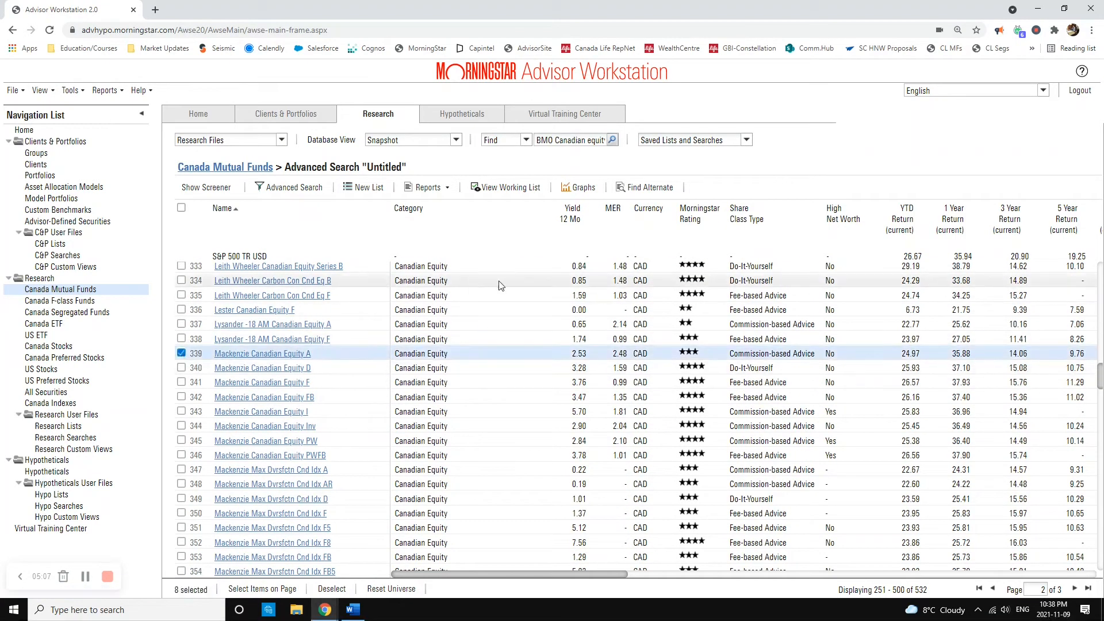
Step: Open the graphs for the selected funds in a maximized window and display their Investment Growth comparison
right_click(322, 353)
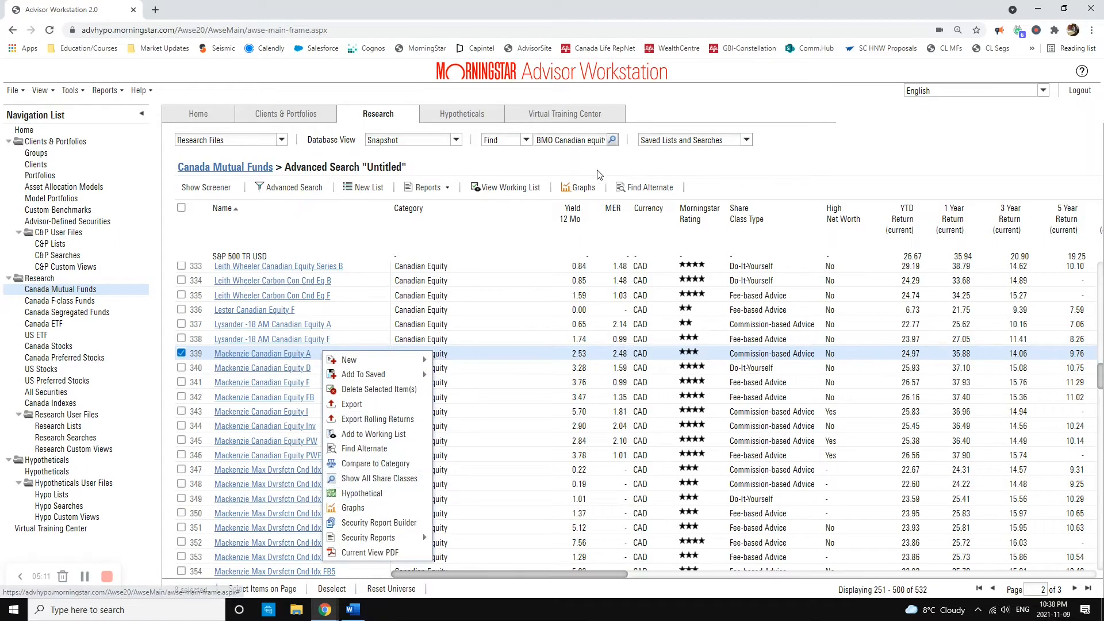
left_click(583, 189)
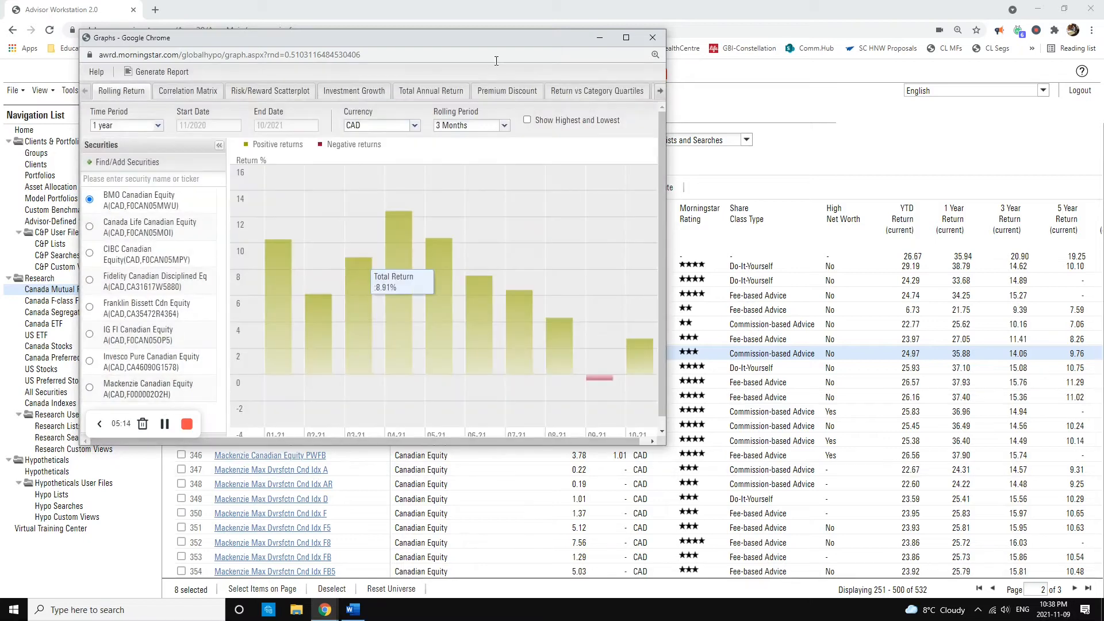
left_click(625, 38)
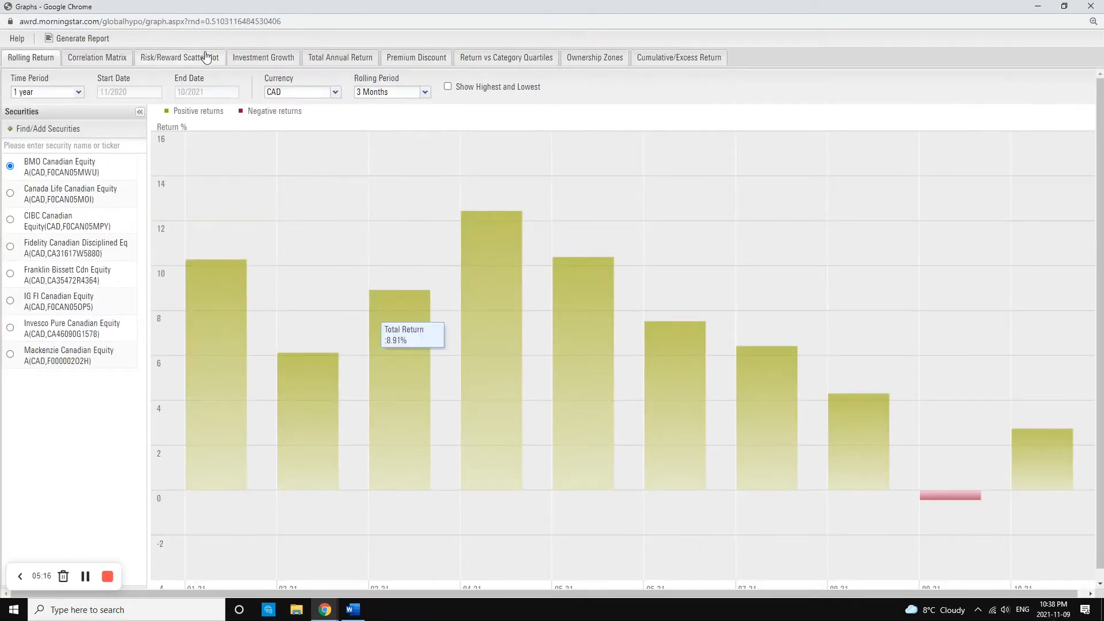
left_click(268, 60)
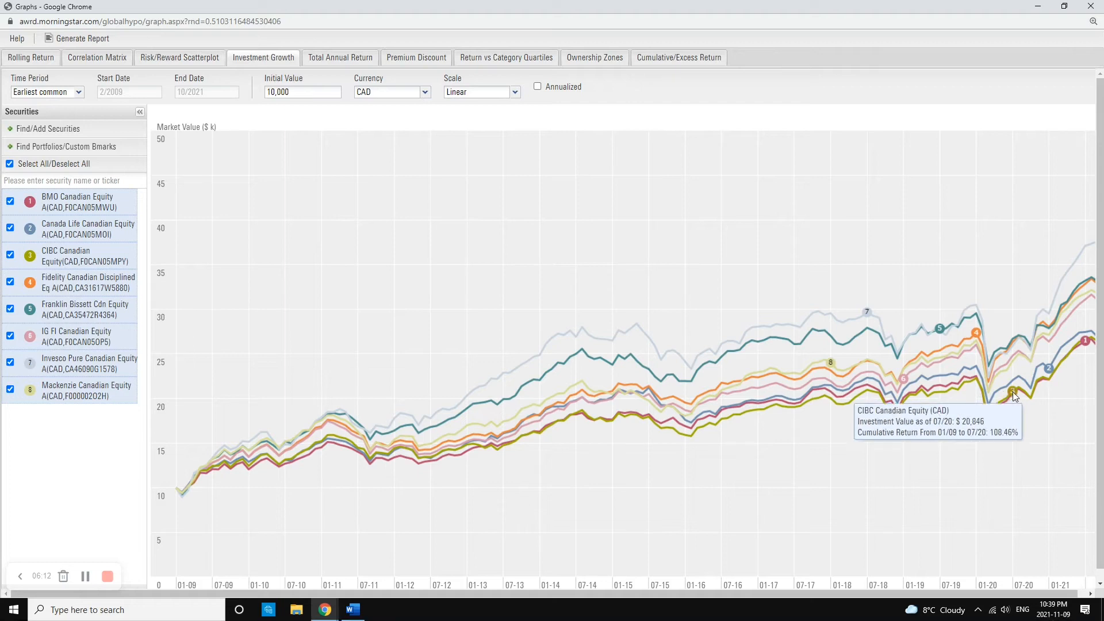
Step: Exclude CIBC Canadian Equity, BMO Canadian Equity A and Canada Life Canadian Equity A from the Investment Growth graph and update it
left_click(10, 256)
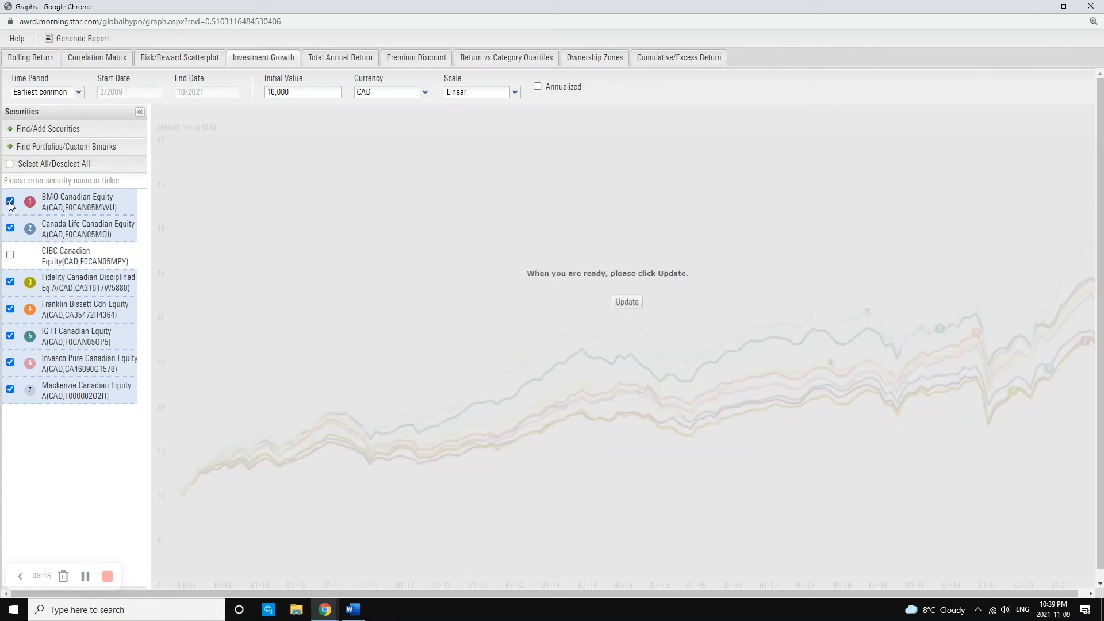
left_click(10, 201)
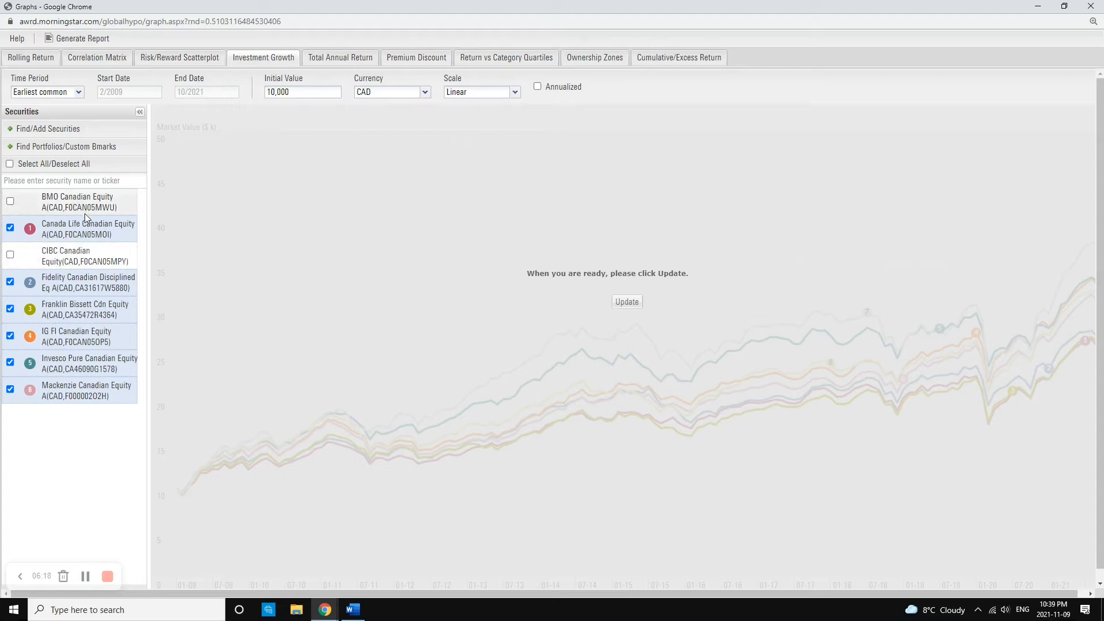
left_click(628, 303)
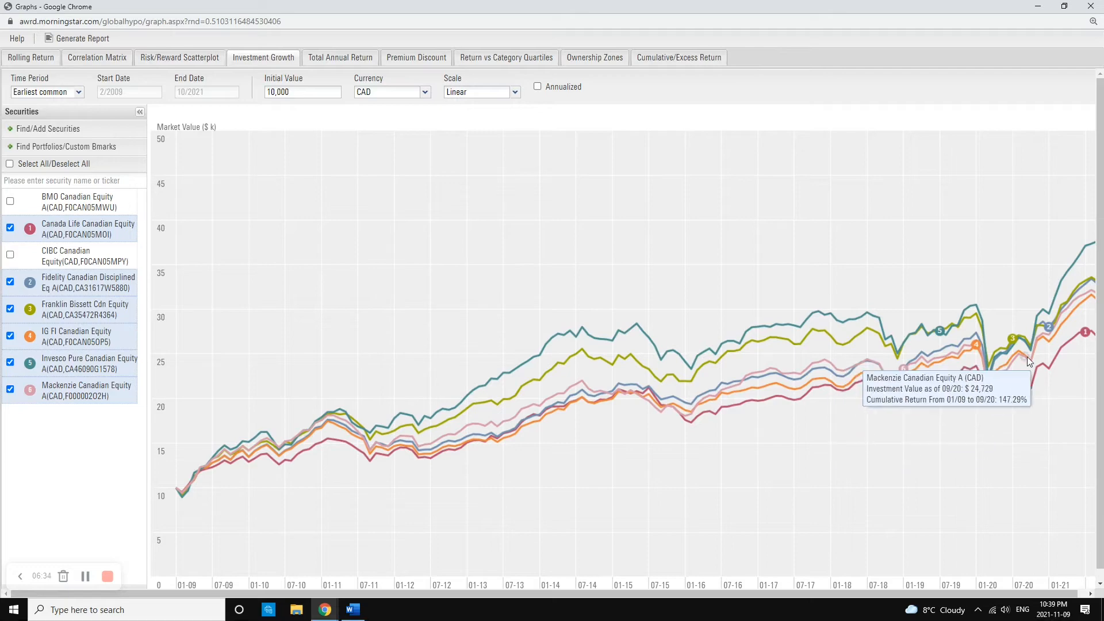
left_click(9, 227)
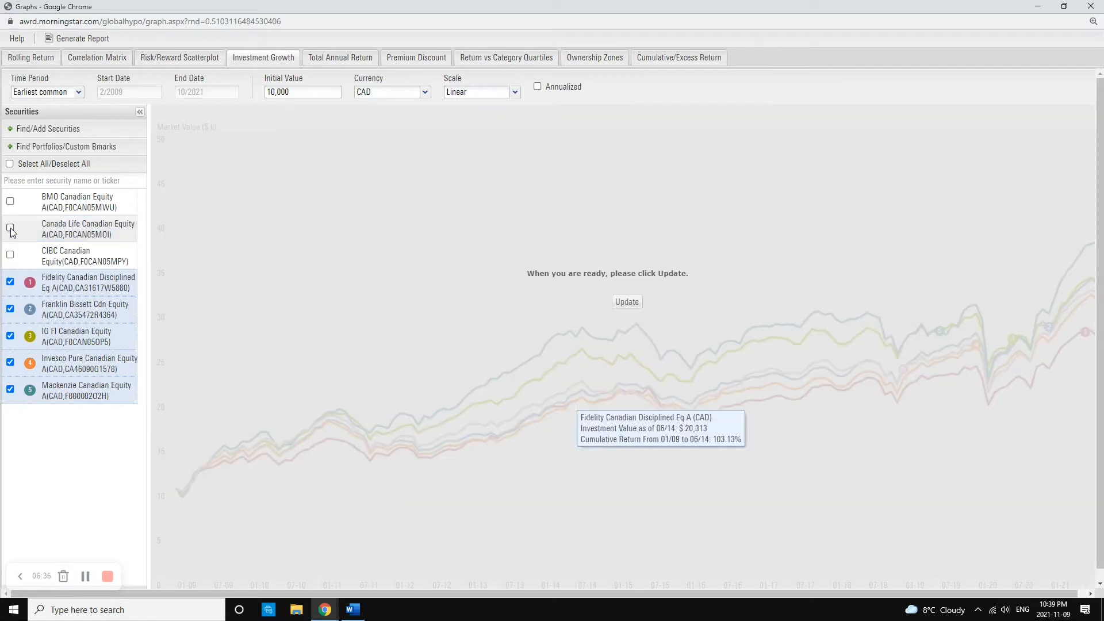
left_click(627, 303)
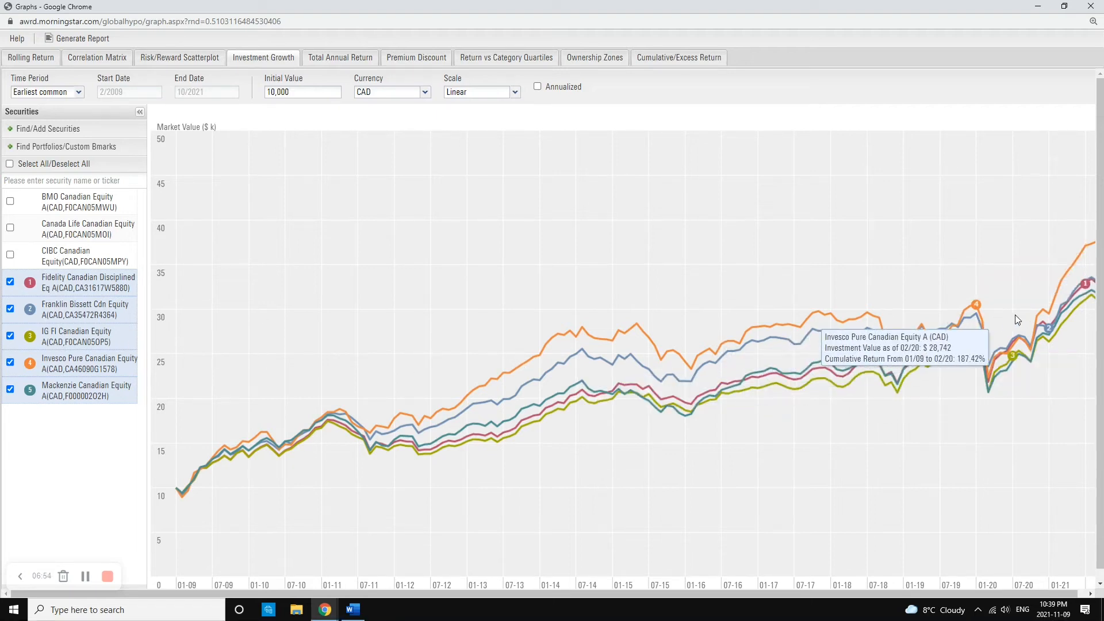
Step: Generate the Investment Growth report for the five remaining funds and enlarge its view to 156%
left_click(90, 44)
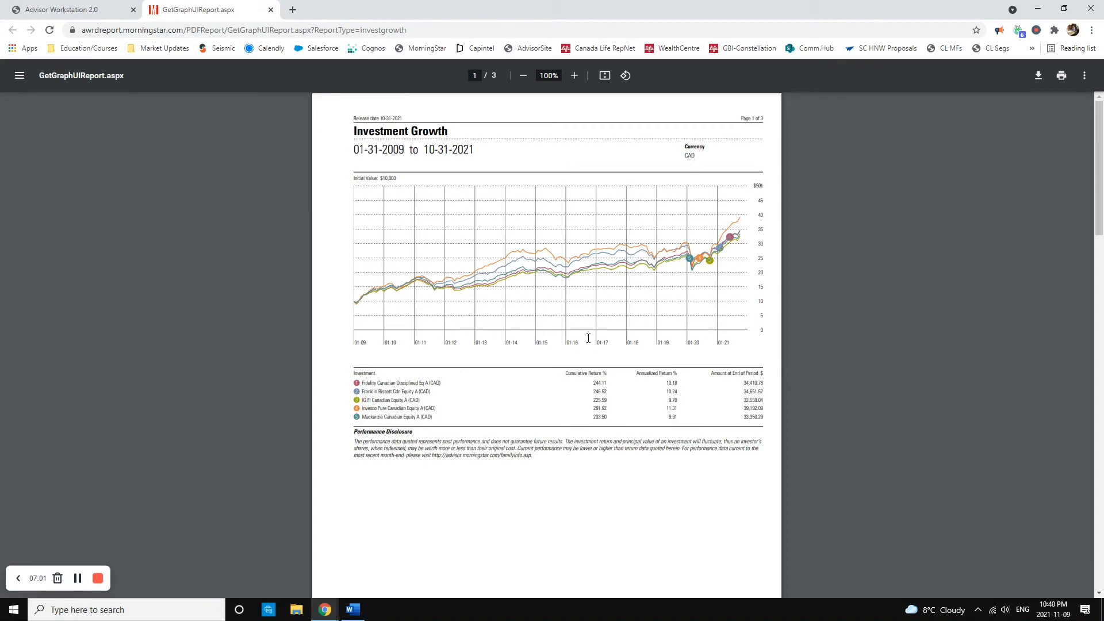
scroll(592, 344, "up", 1)
scroll(591, 343, "up", 1)
scroll(540, 412, "up", 2)
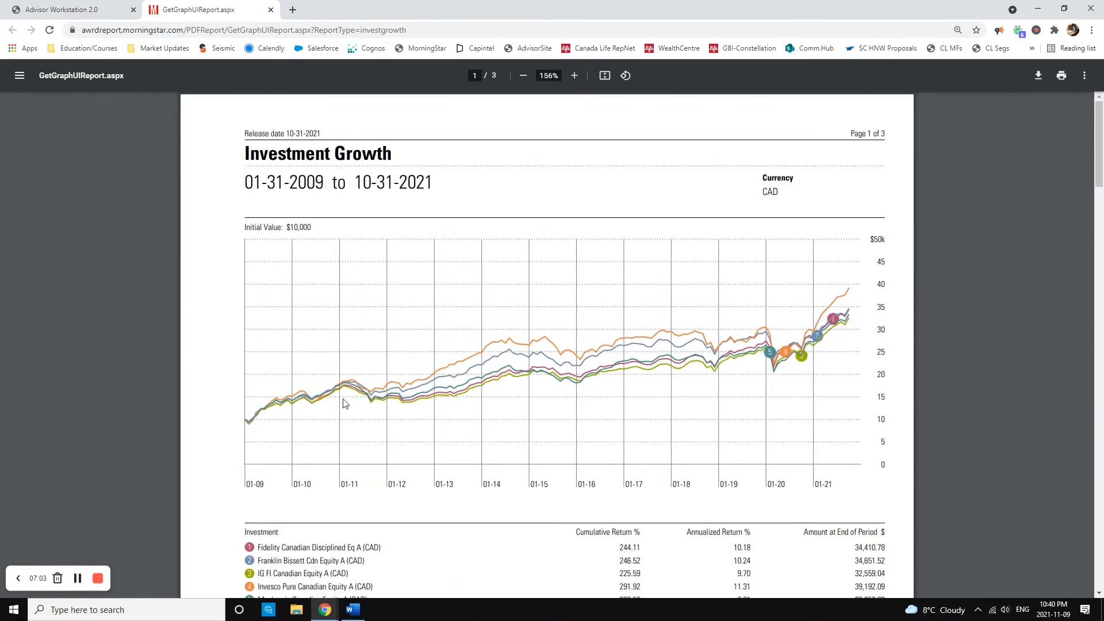
Step: Compare the funds' cumulative return, annualized return and amount at end of period in the table below the growth graph
scroll(729, 360, "down", 2)
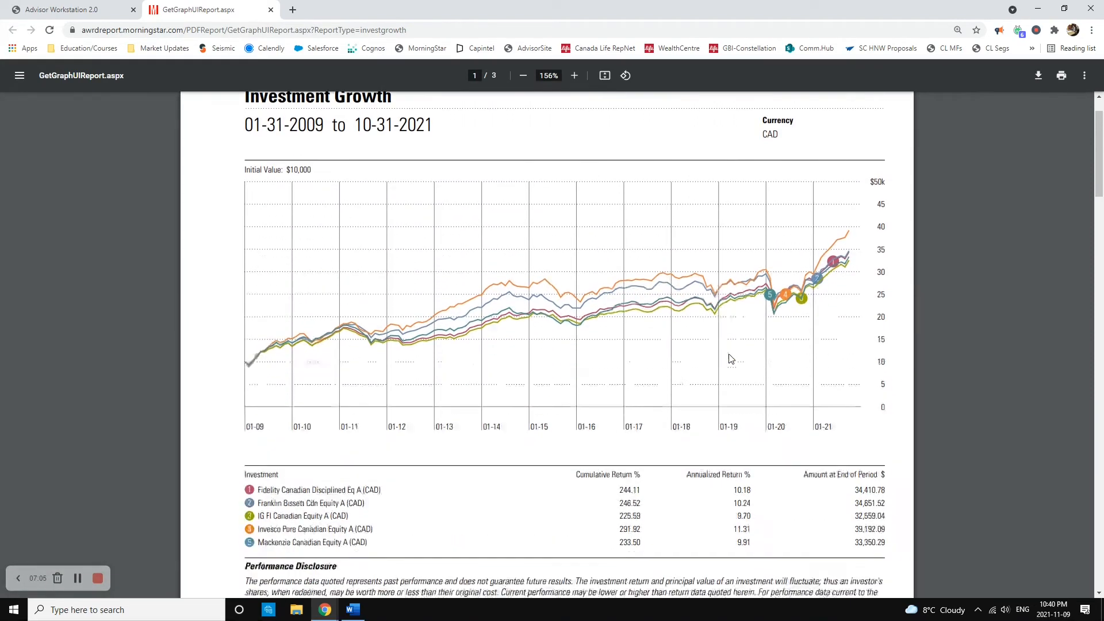
left_click_drag(575, 418, 640, 419)
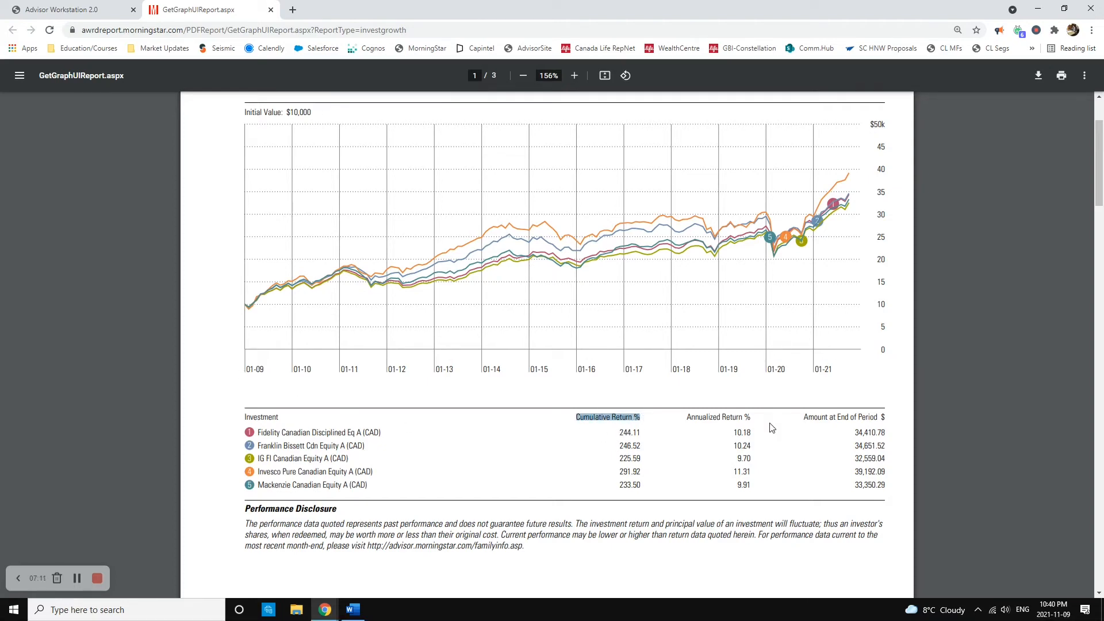
left_click(731, 433)
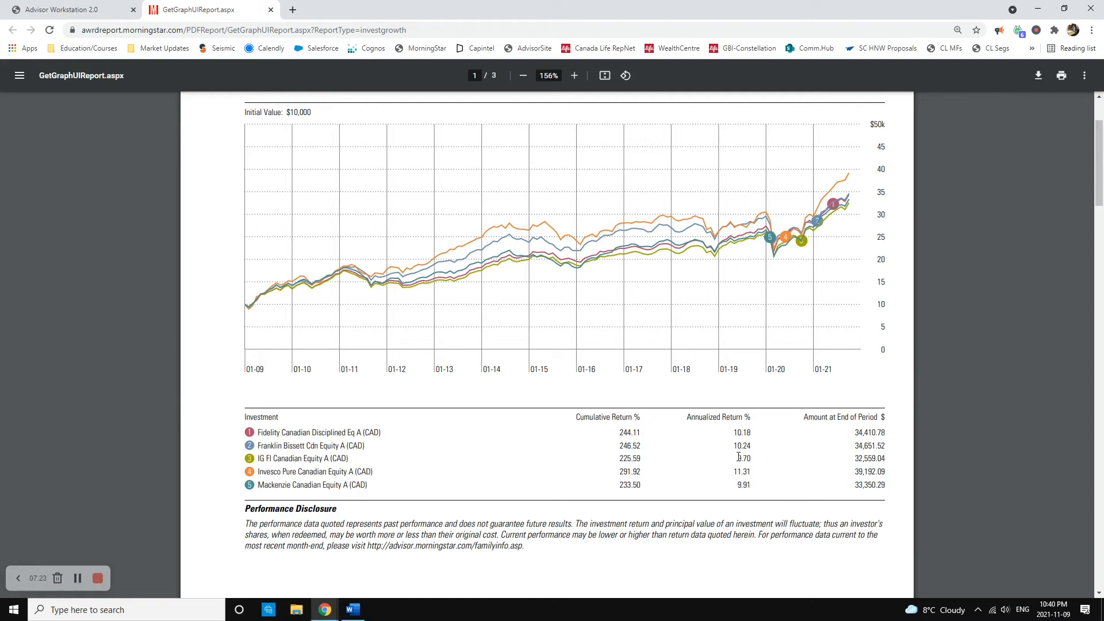
left_click_drag(733, 471, 759, 472)
left_click(755, 484)
double_click(750, 471)
left_click_drag(753, 466, 741, 472)
left_click(738, 472)
left_click(742, 475)
left_click_drag(278, 113, 311, 114)
scroll(859, 415, "down", 1)
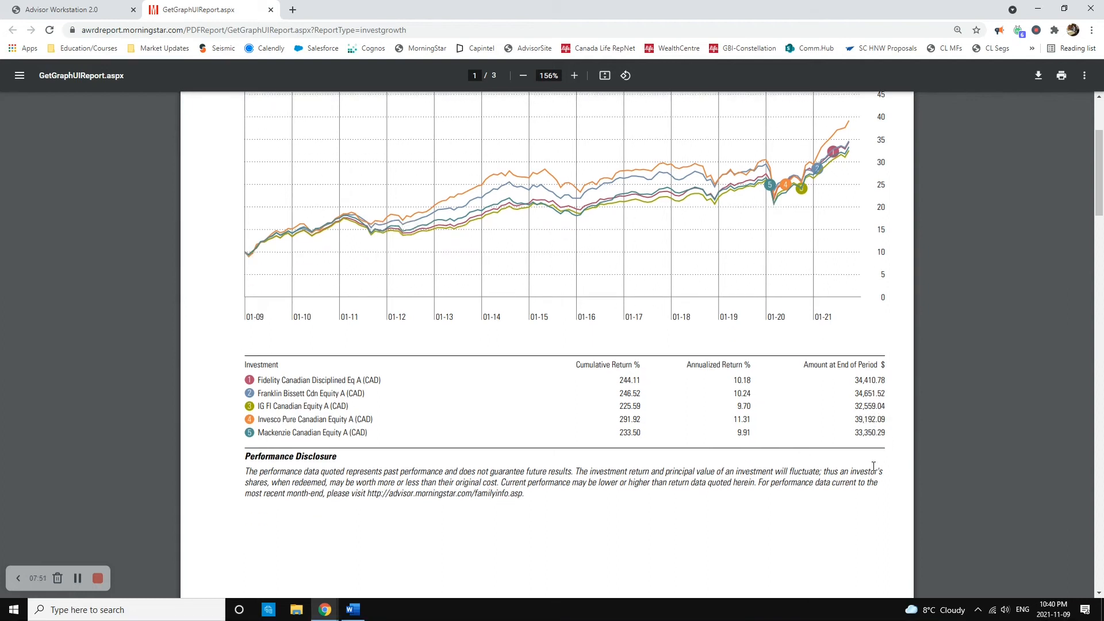
left_click_drag(855, 414, 886, 414)
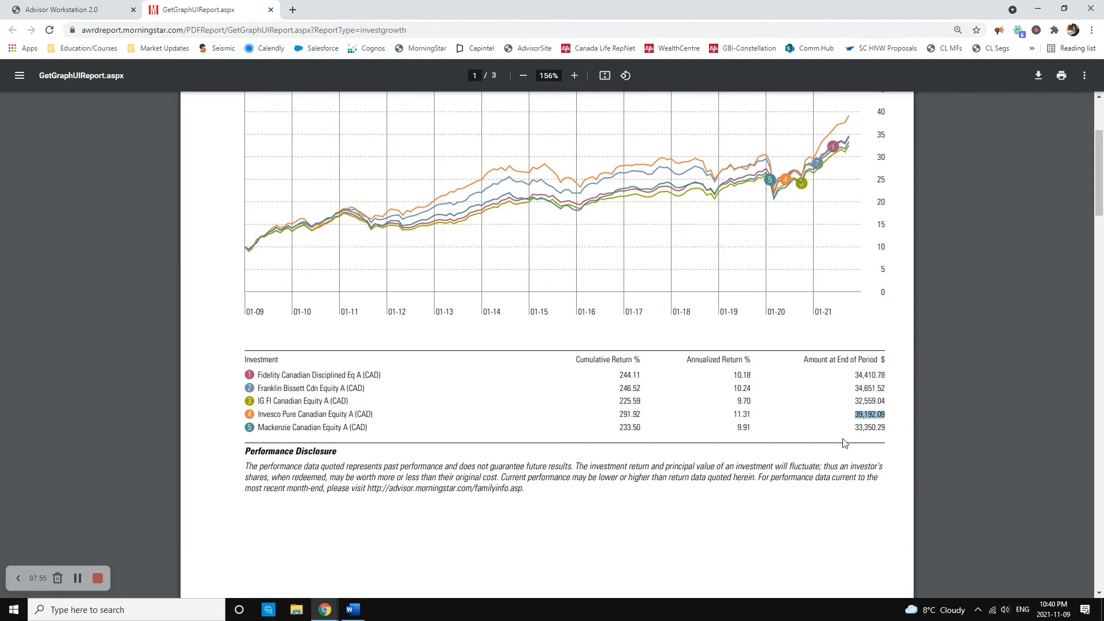
Step: Compare the funds' annualized 1-, 3-, 5- and 10-year and since-inception returns on the report's Returns Disclosure page
scroll(448, 431, "down", 10)
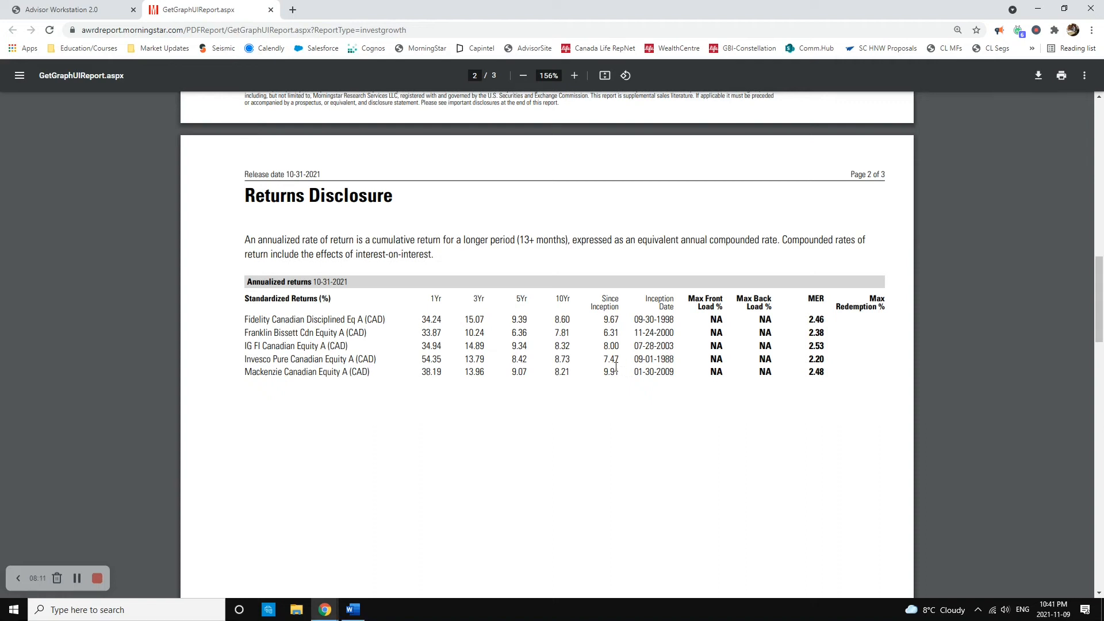
left_click_drag(595, 299, 625, 308)
left_click(617, 301)
left_click_drag(555, 318, 522, 335)
left_click_drag(466, 318, 573, 321)
left_click(471, 332)
double_click(517, 345)
left_click_drag(511, 318, 528, 319)
left_click_drag(552, 360, 578, 358)
left_click(441, 376)
left_click_drag(423, 360, 442, 359)
left_click_drag(467, 347, 489, 320)
Step: Leave the report and return to the Canada Mutual Funds advanced search results in Advisor Workstation
scroll(512, 388, "up", 7)
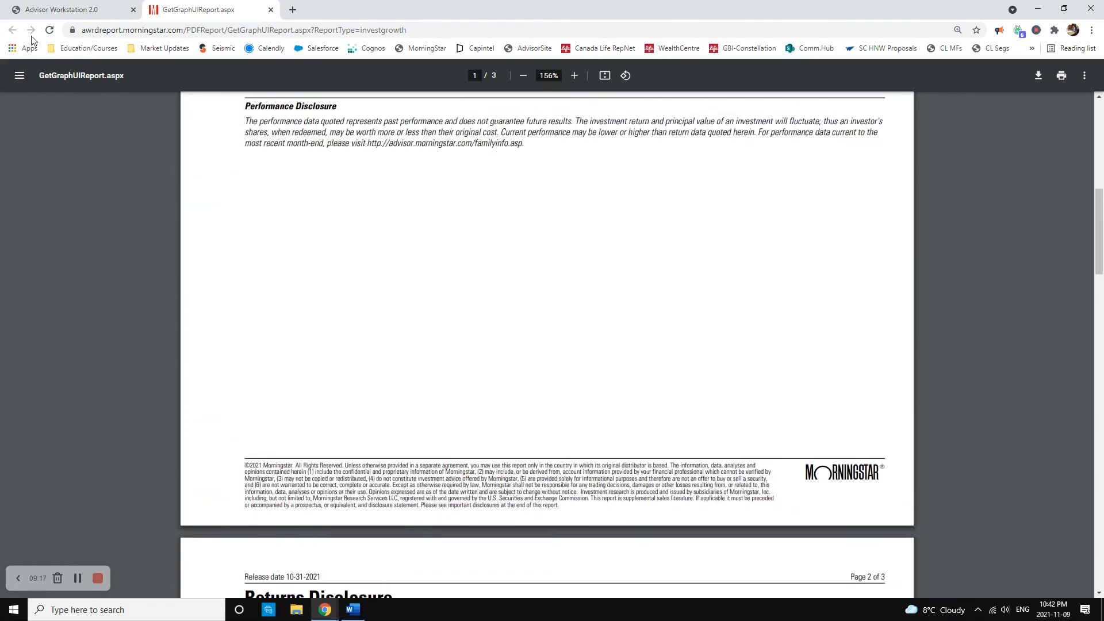
left_click(76, 11)
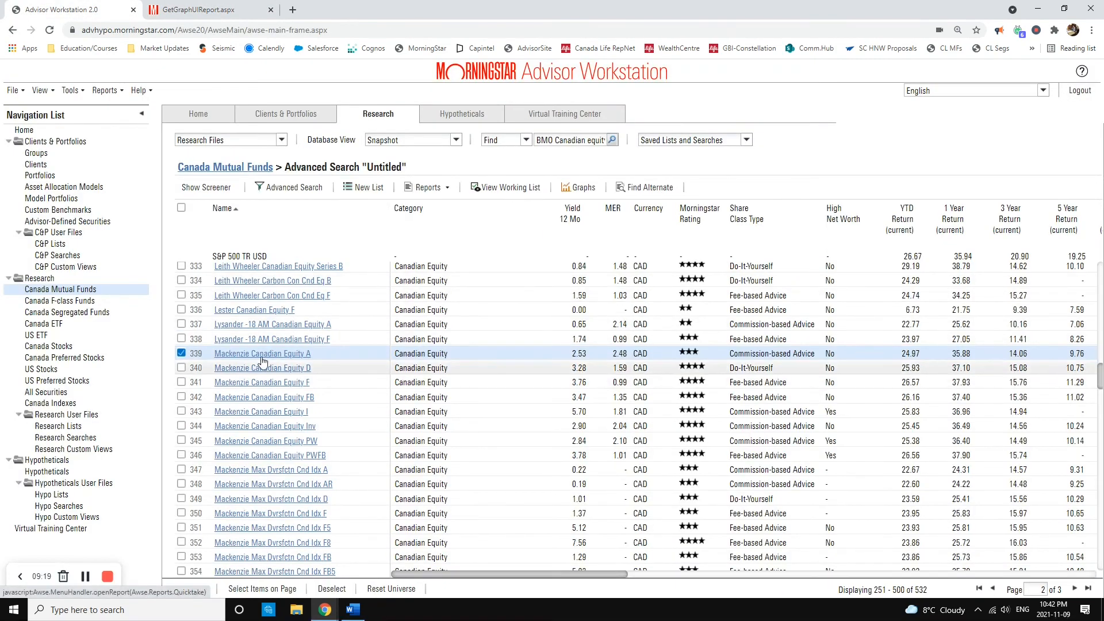